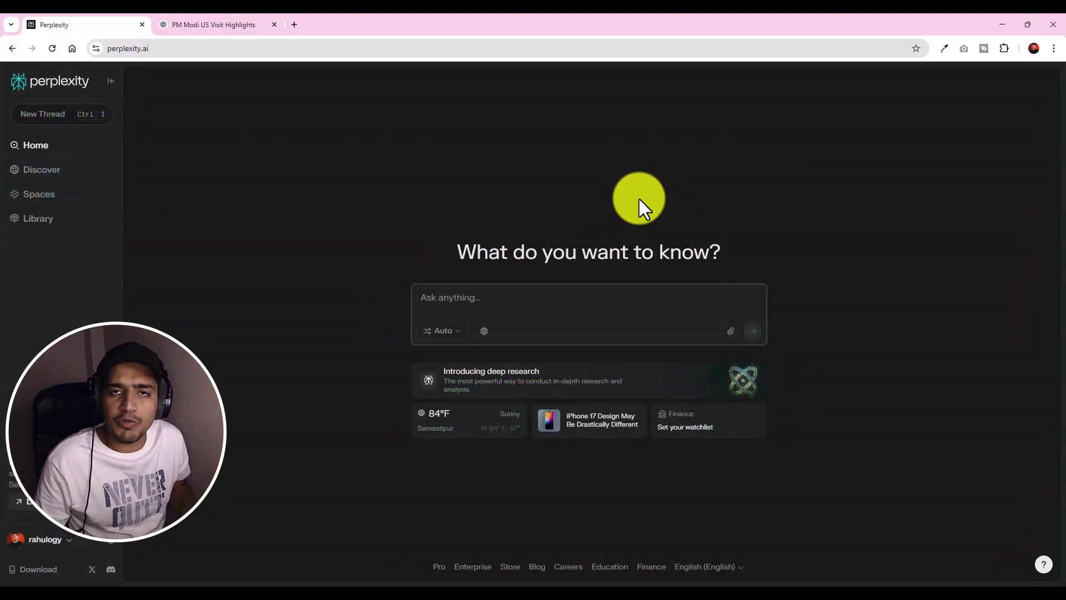
Review the question box's suggested queries, its search modes and its Web, Academic and Social source options.
click(453, 300)
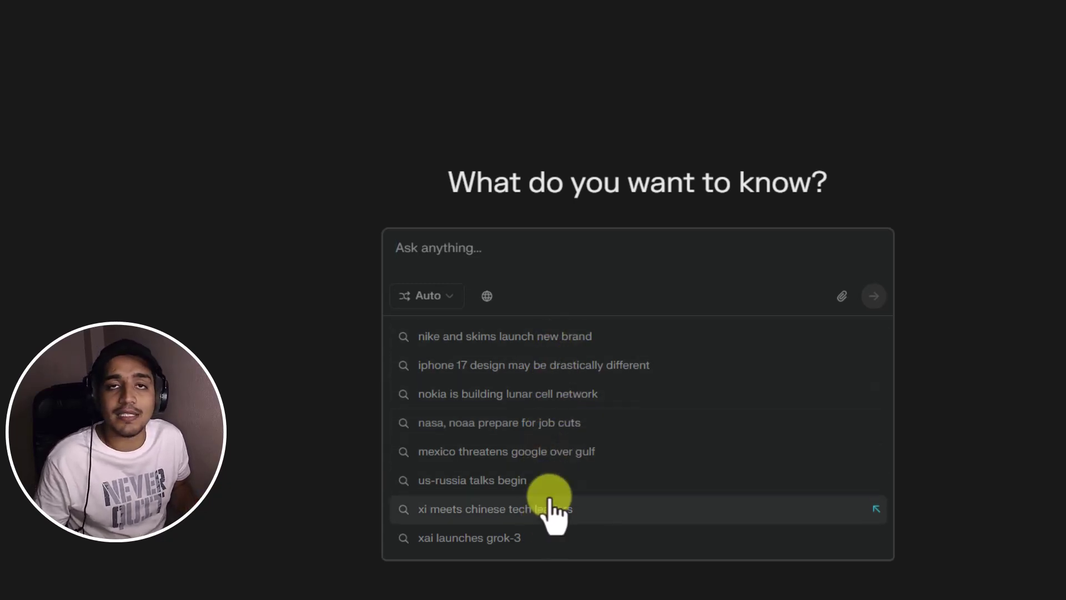
click(432, 306)
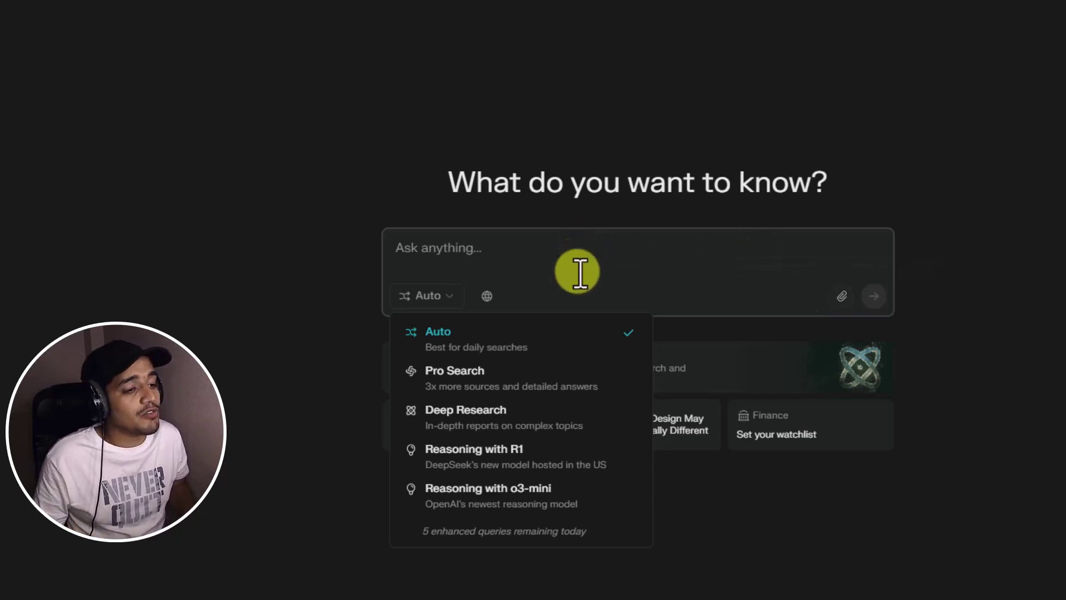
click(520, 282)
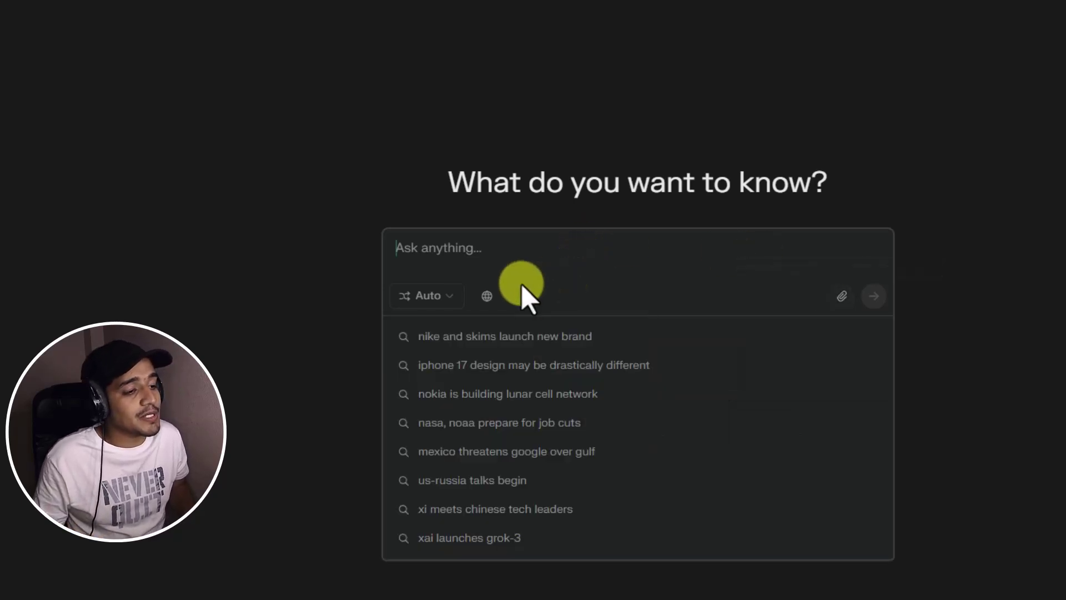
click(488, 295)
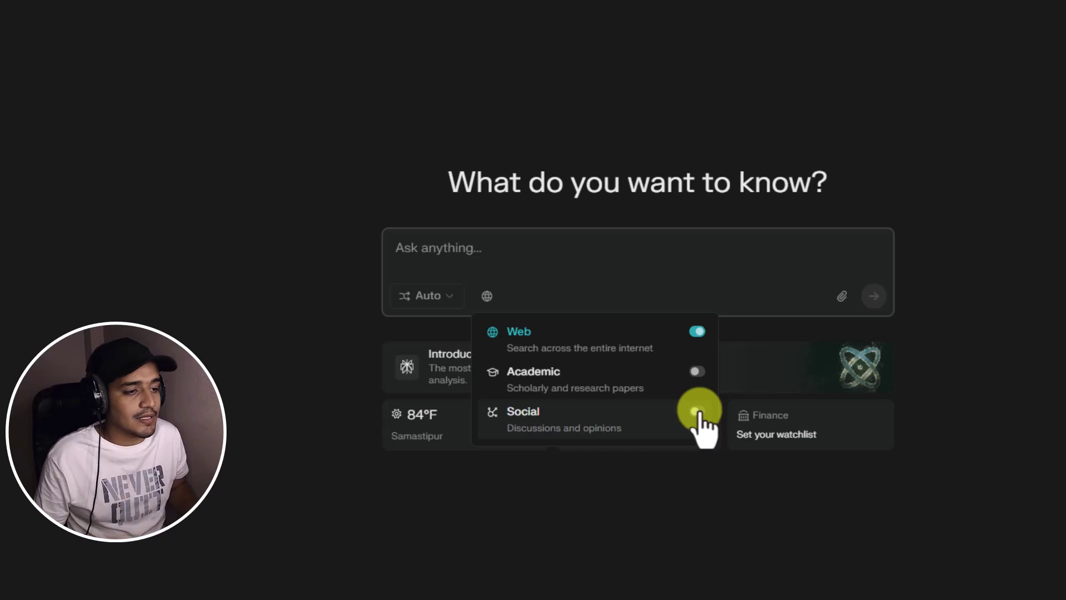
click(412, 164)
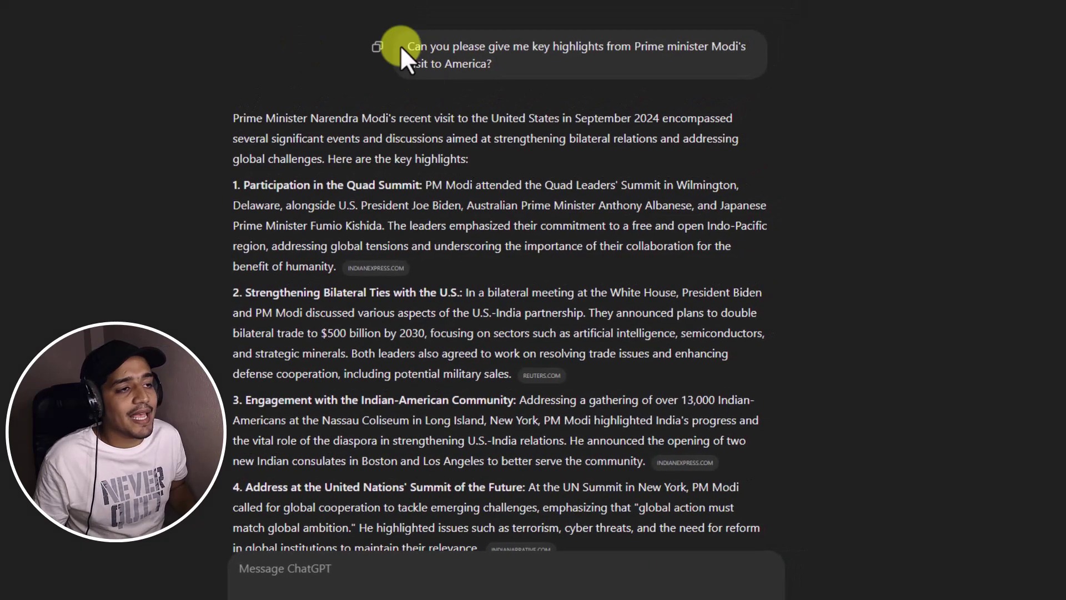
Switch to the ChatGPT conversation and examine its answers on Modi's visit to America and the TATA MOTORS stock price.
drag(492, 64, 415, 47)
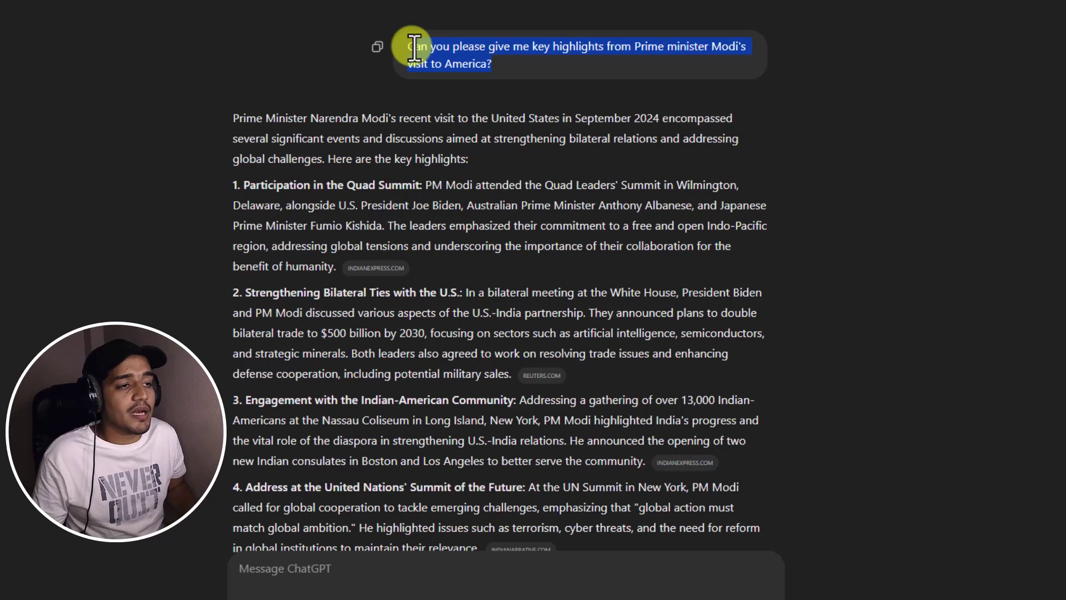
drag(490, 118, 659, 118)
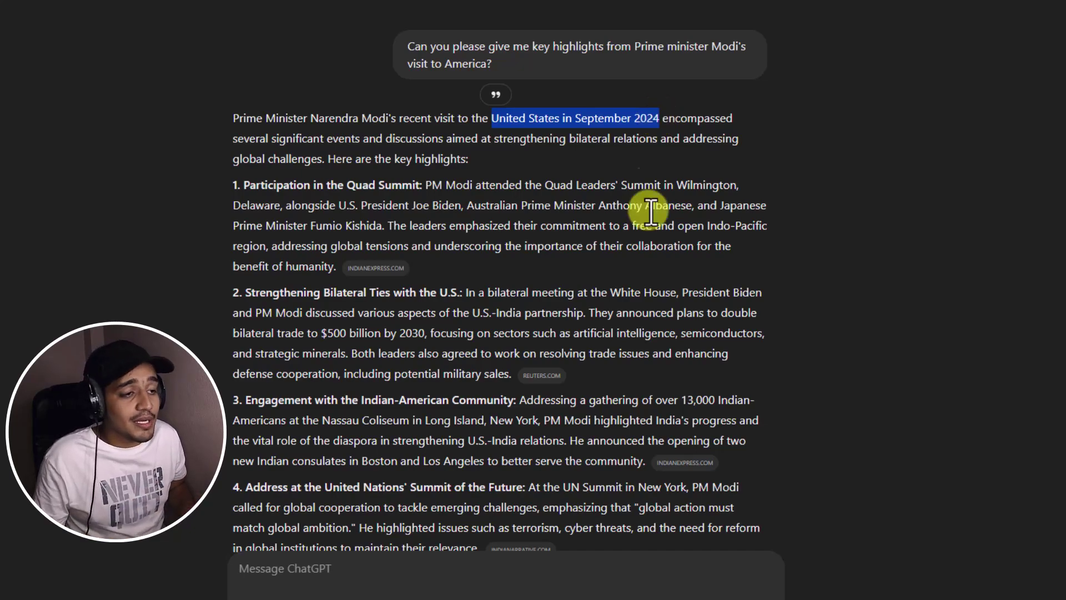
scroll(648, 219, down, 8)
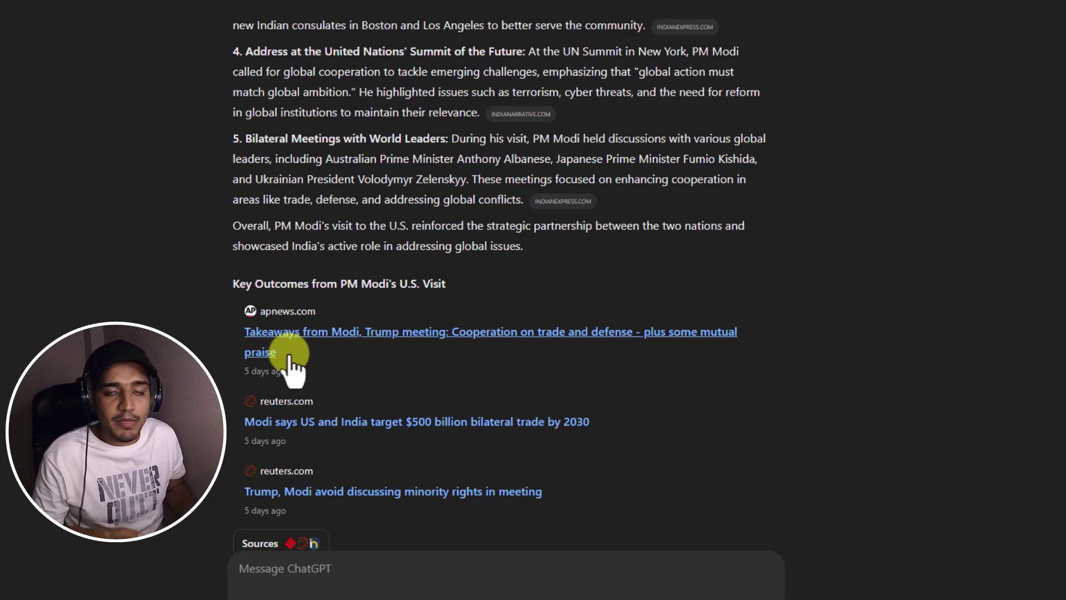
scroll(289, 361, up, 8)
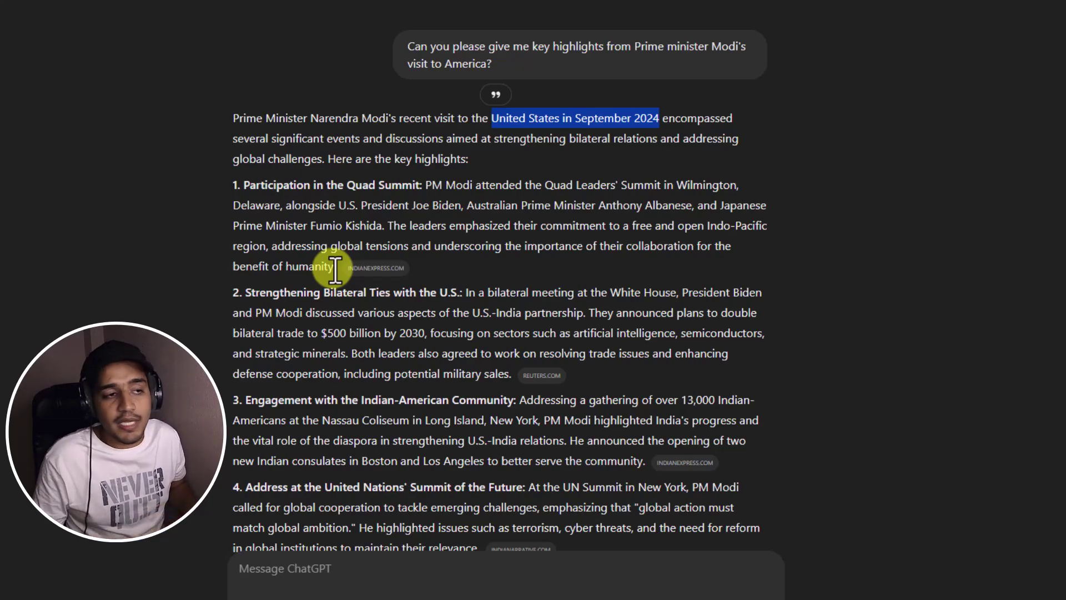
scroll(333, 269, down, 15)
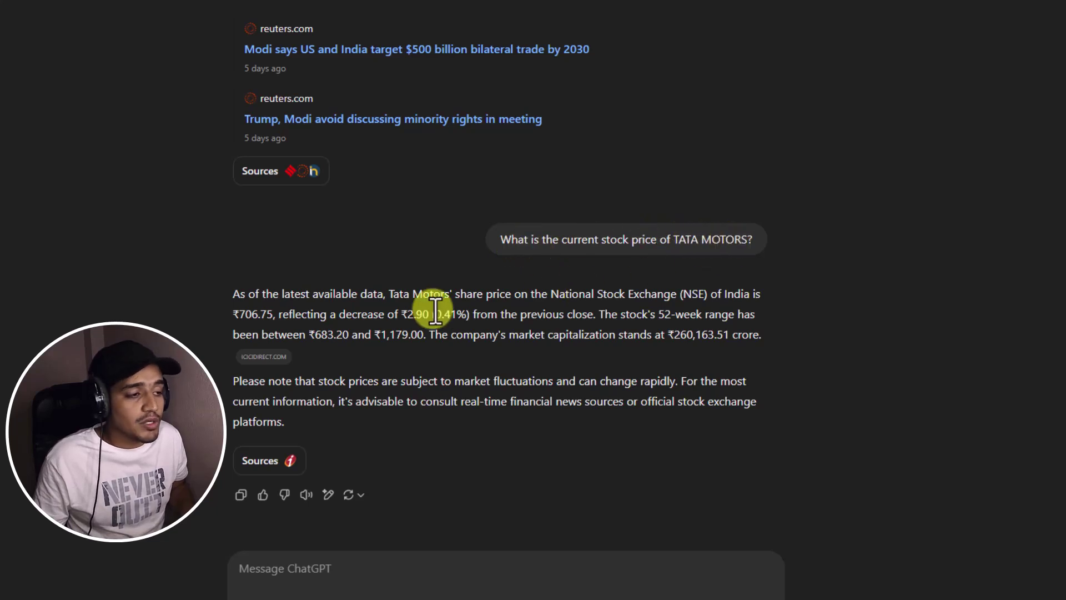
drag(234, 314, 272, 315)
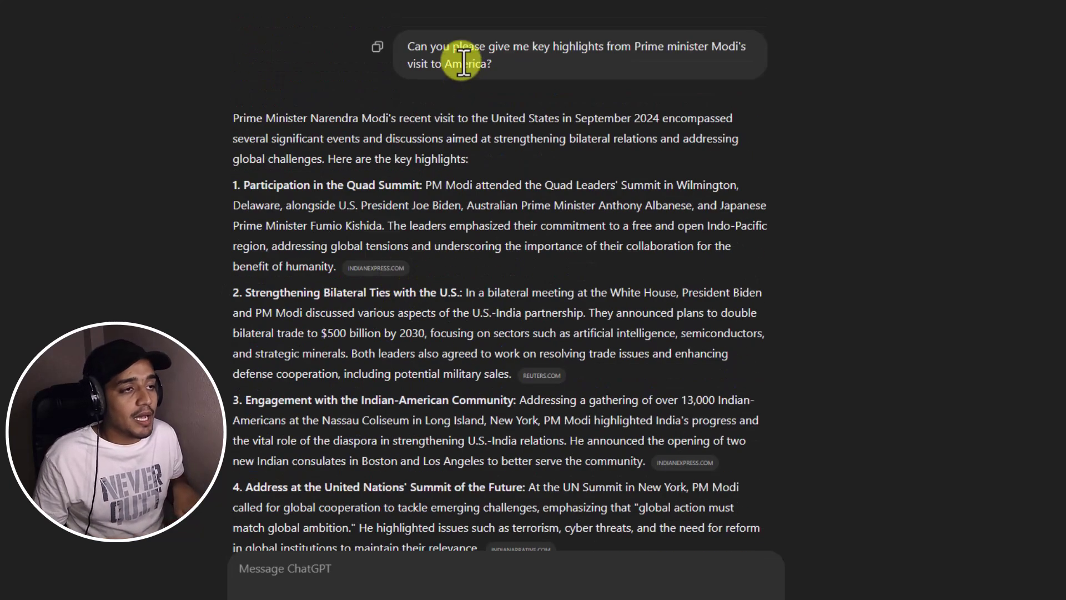
Copy the question about key highlights from Prime minister Modi's visit to America from ChatGPT and submit it in Perplexity in Auto mode.
triple_click(463, 61)
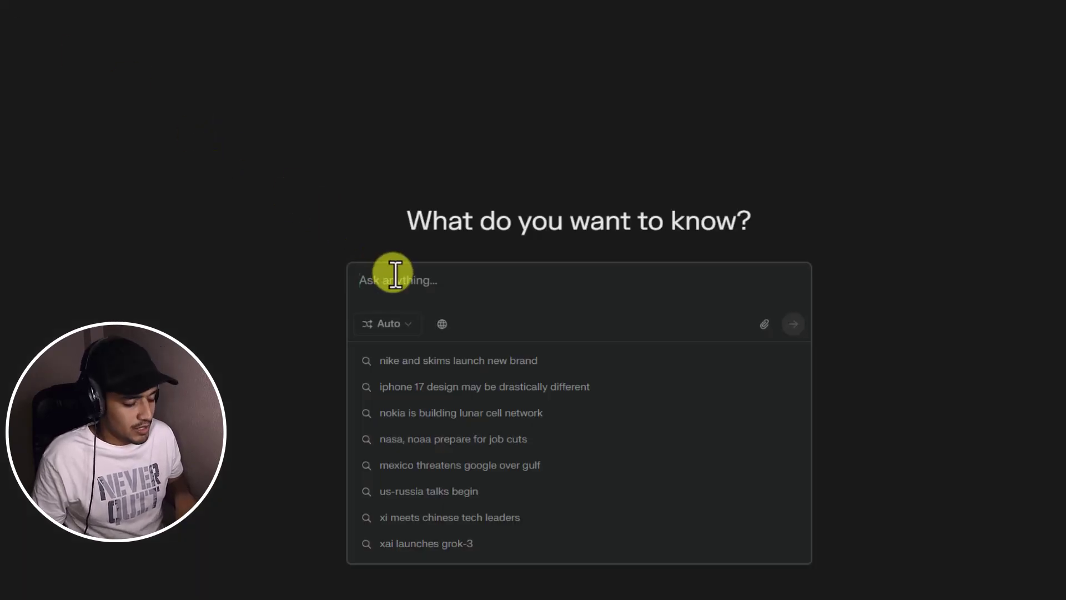
text(Can you please give me key highlights from Prime minister Modi's visit to America?)
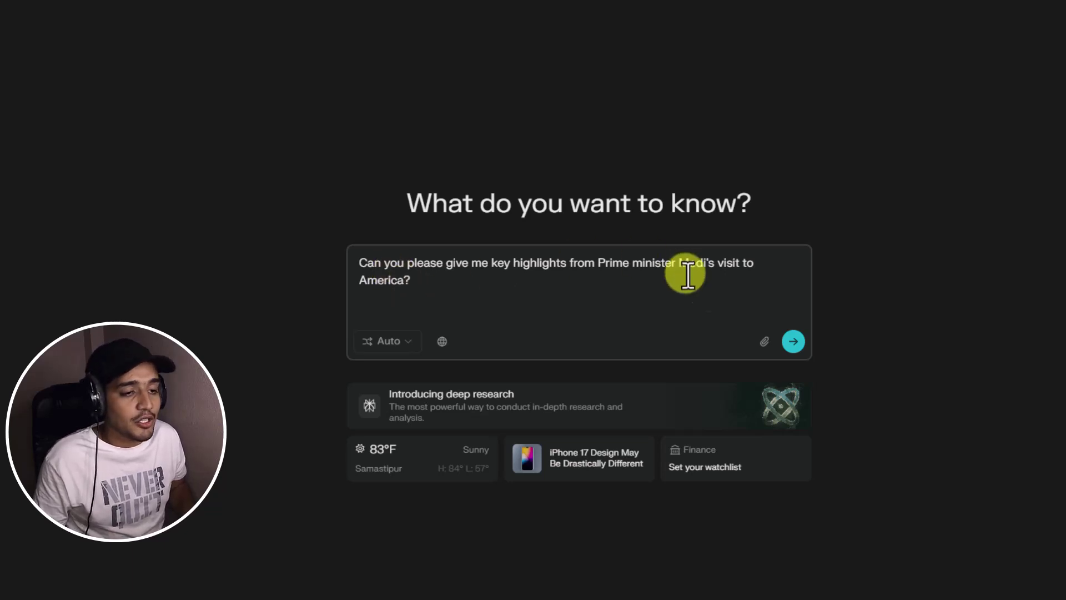
click(791, 343)
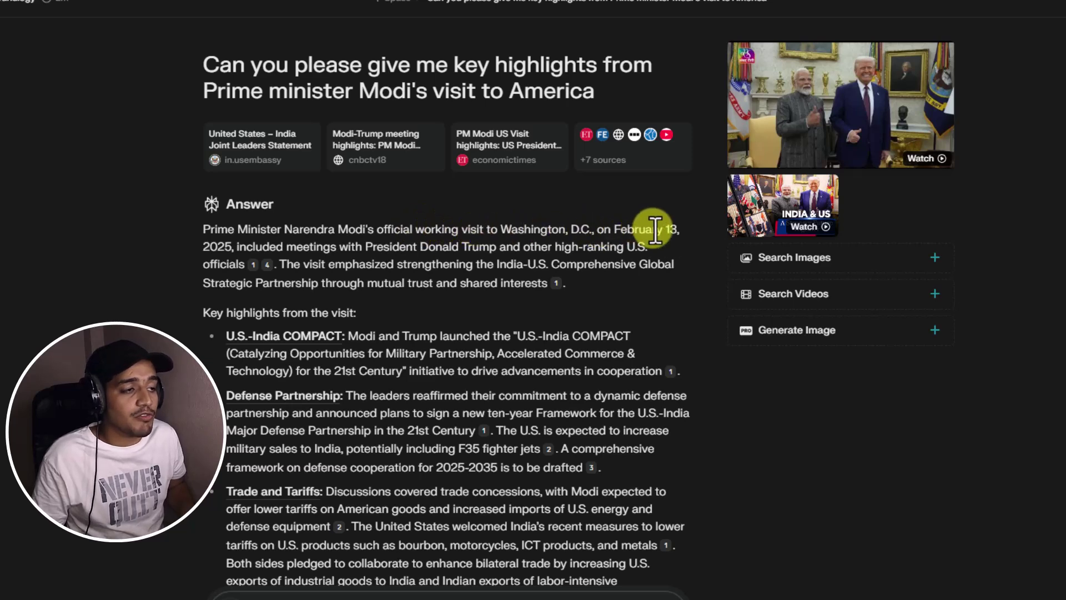
Read through the answer on Modi's visit, checking the visit date, key highlights and source citations.
mouse_move(286, 247)
mouse_down()
mouse_move(425, 239)
mouse_move(638, 245)
mouse_move(666, 257)
mouse_move(274, 264)
mouse_up()
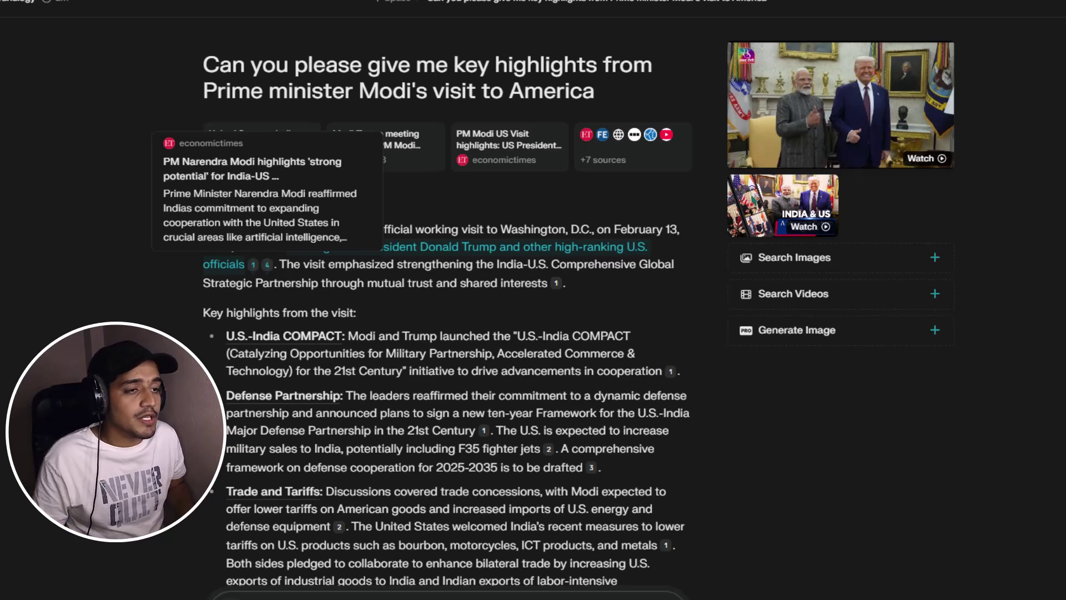
scroll(444, 311, down, 4)
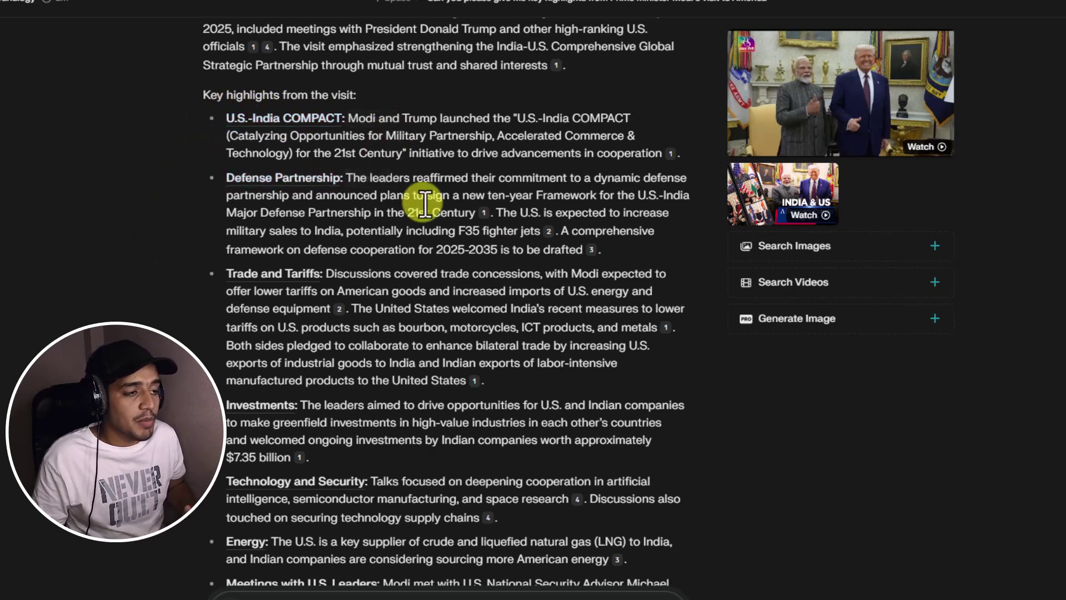
scroll(341, 292, down, 1)
scroll(342, 294, down, 3)
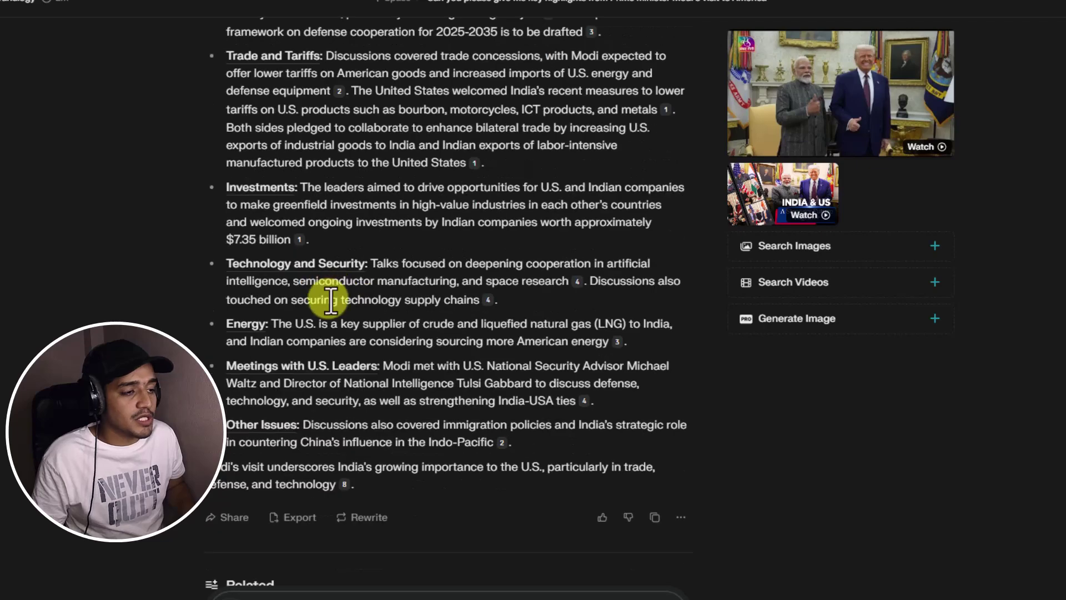
mouse_move(301, 241)
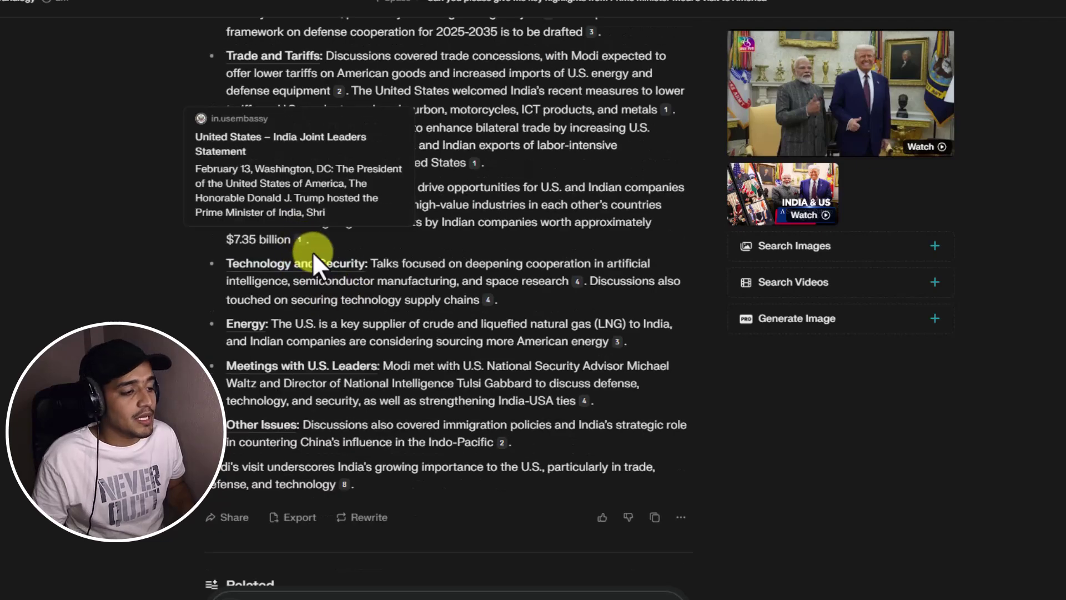
scroll(492, 316, up, 8)
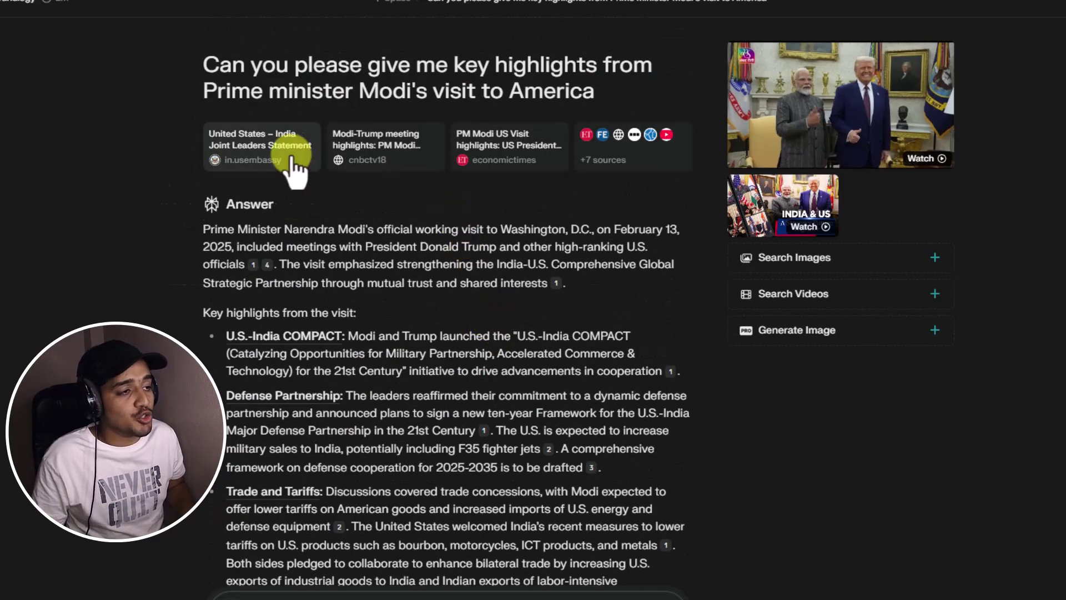
Open the answer's full source list and remove the BBC source "Modi-Trump talks: Five key takeaways".
click(613, 167)
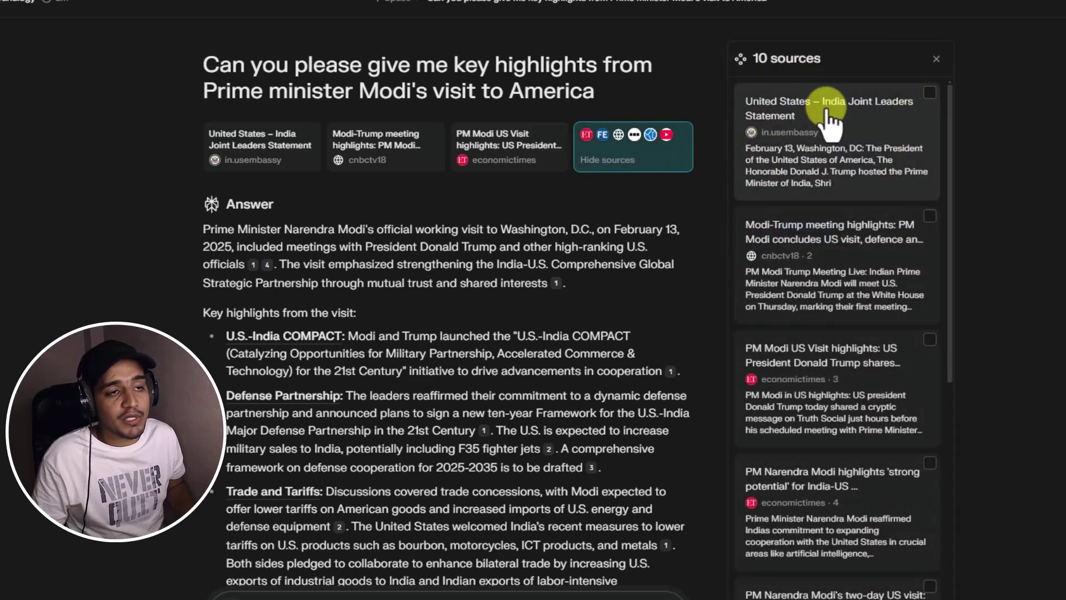
scroll(839, 339, down, 8)
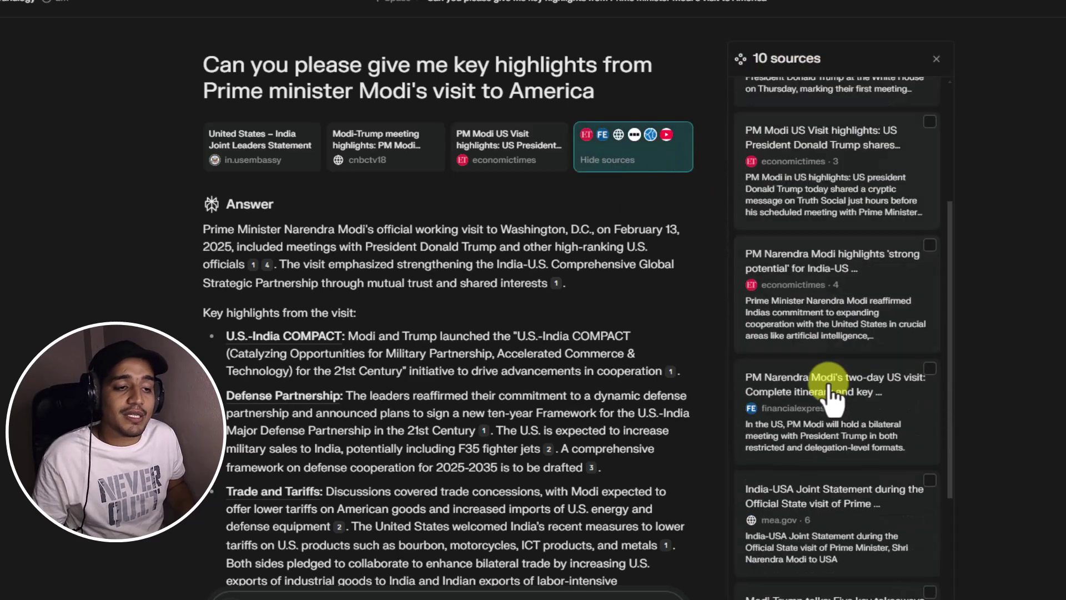
scroll(827, 405, up, 8)
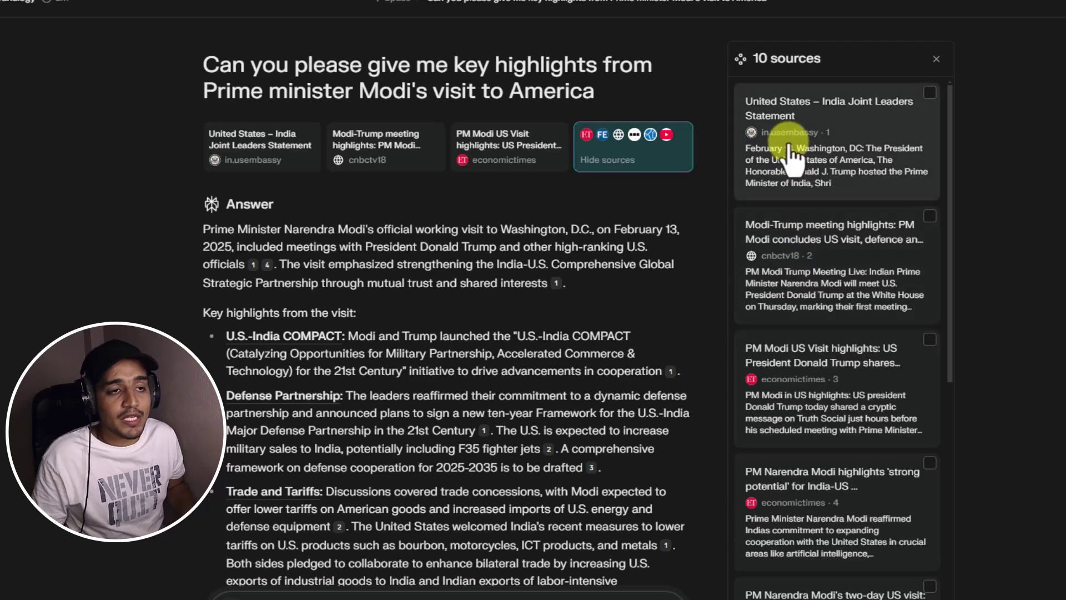
scroll(816, 266, down, 7)
scroll(810, 278, up, 7)
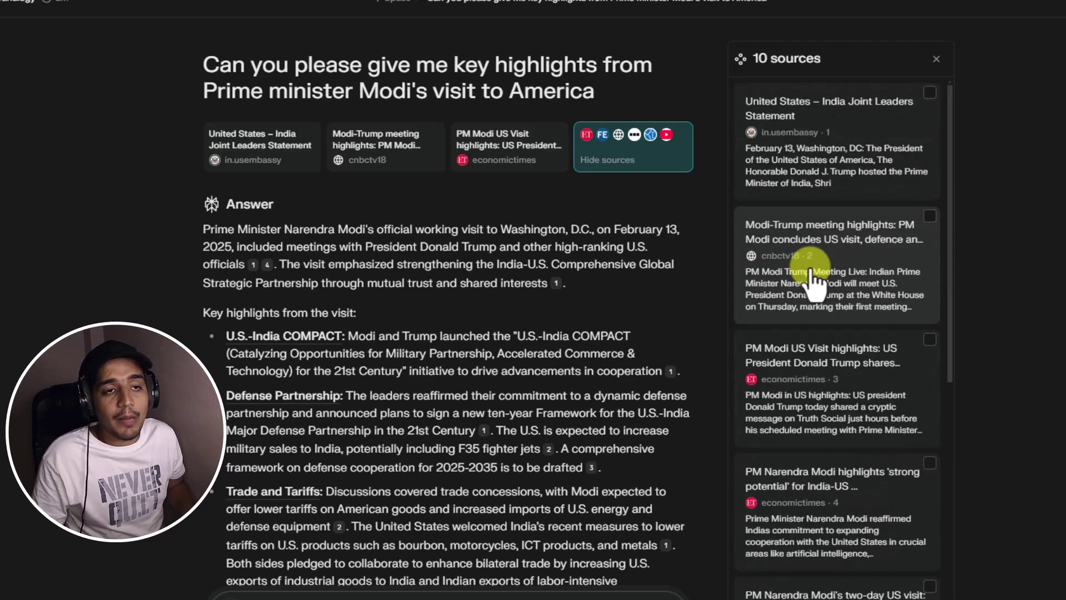
scroll(888, 166, down, 7)
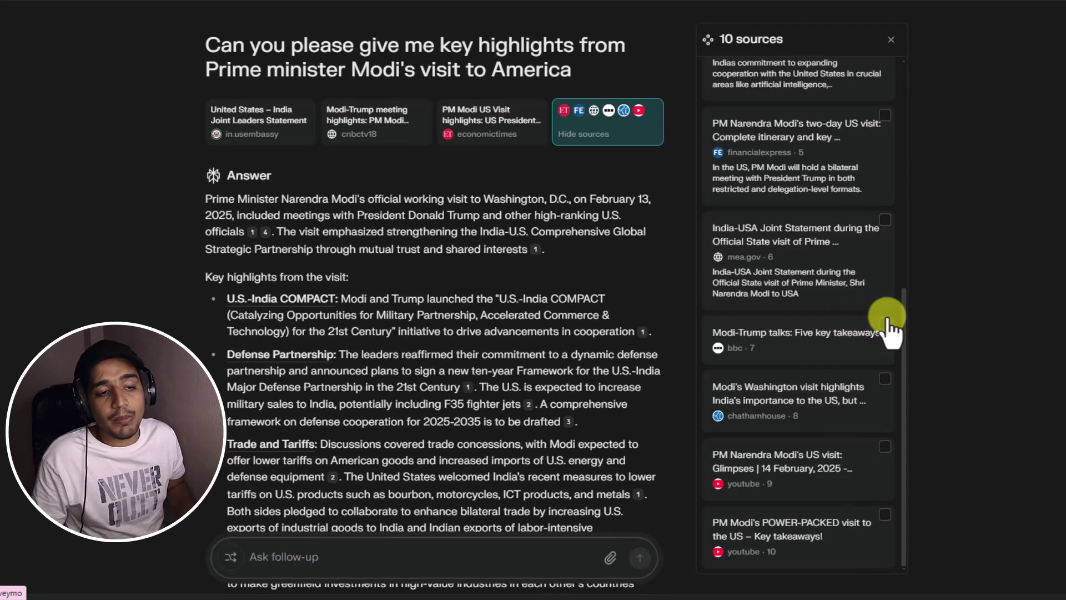
click(886, 326)
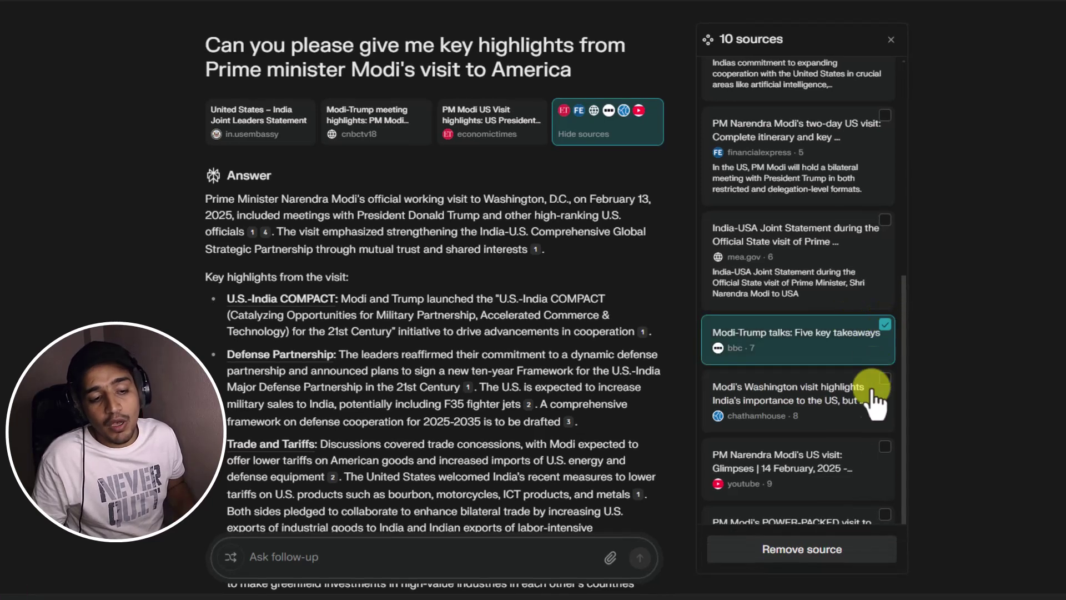
click(833, 550)
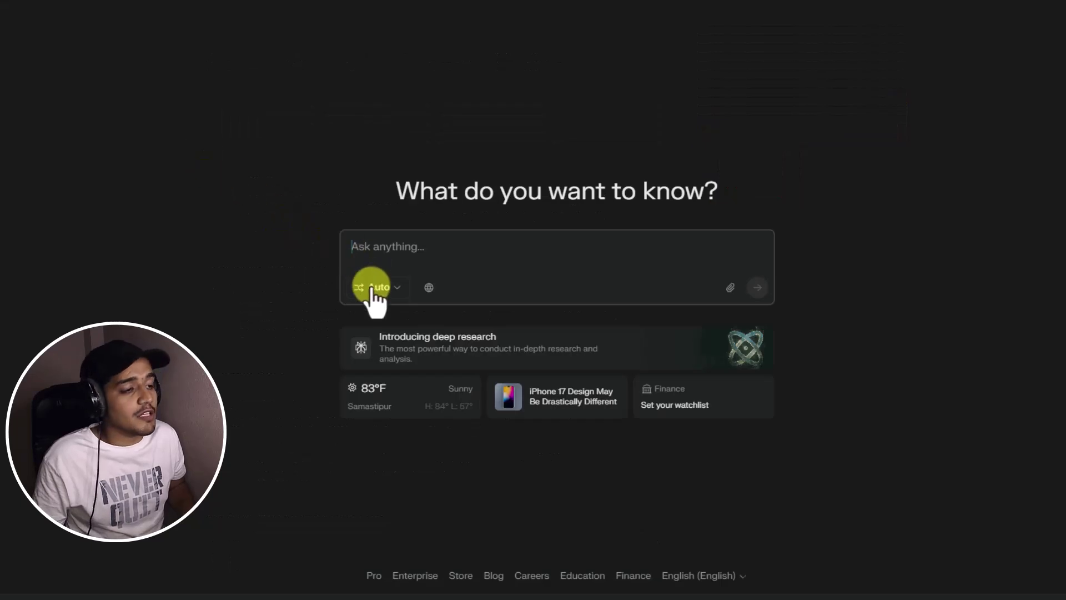
Ask "What is the different between ChatGPT and Claude AI?" in a new thread using Pro Search.
click(376, 292)
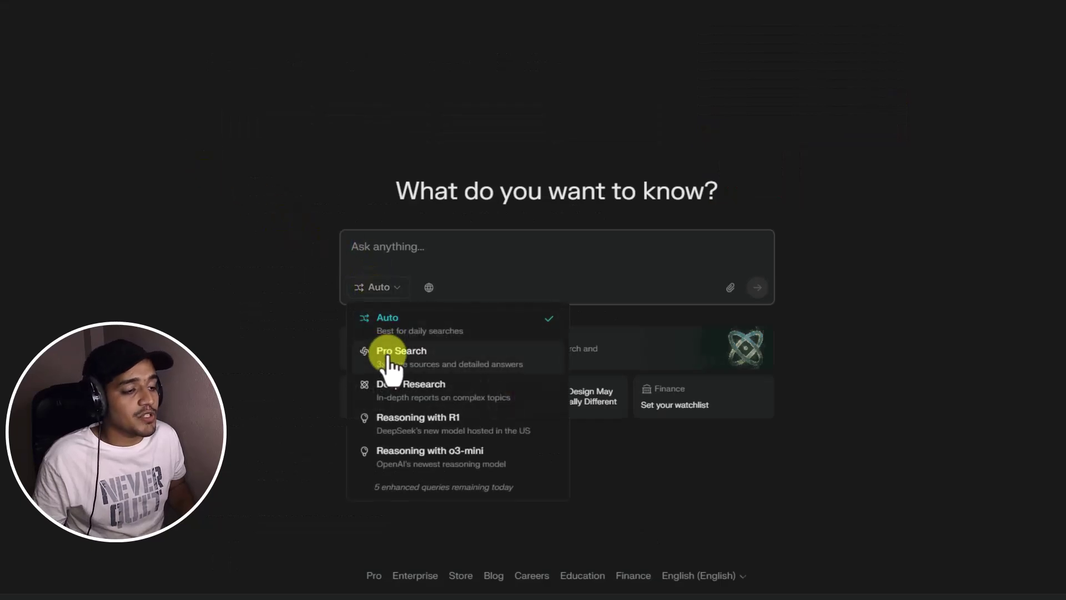
click(390, 358)
click(412, 257)
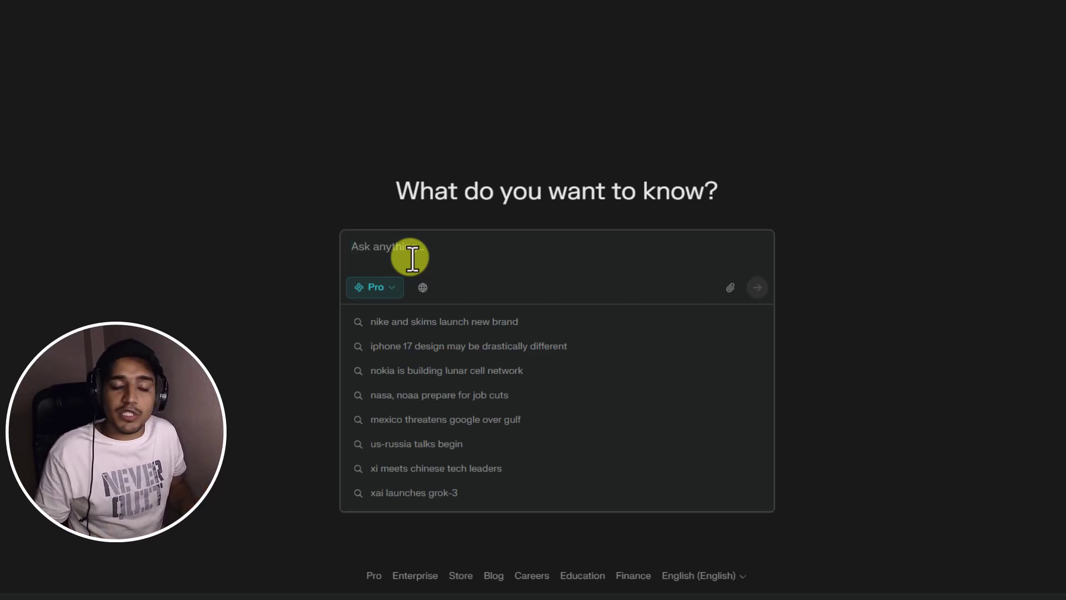
text(What is the different between ChatGPT and Claude AI?)
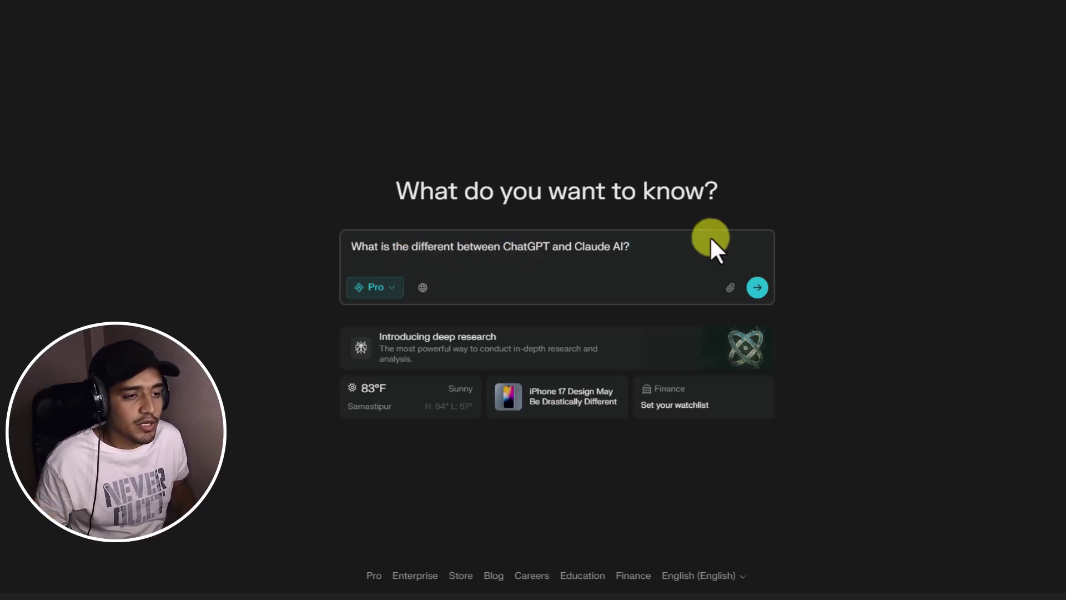
click(756, 289)
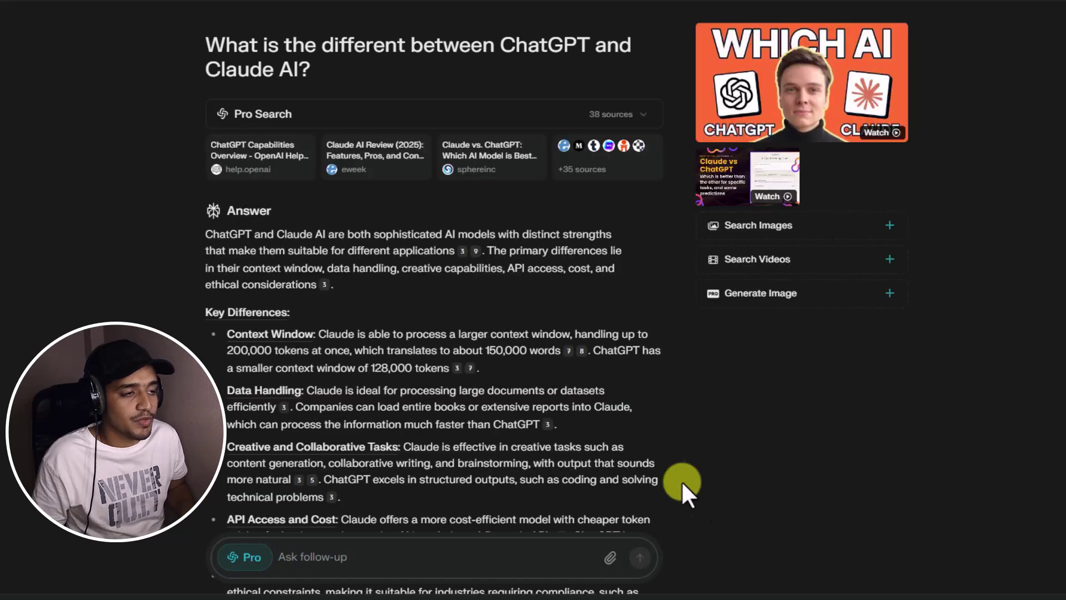
Expand the Pro Search details to examine the queries and sources behind both research stages, and collapse them again.
click(631, 120)
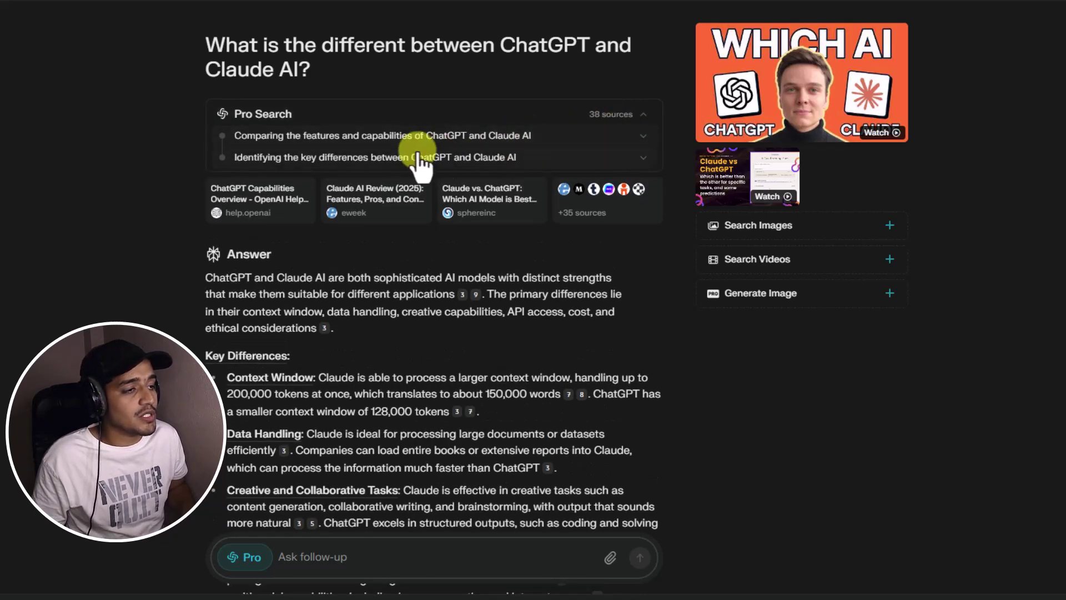
click(383, 140)
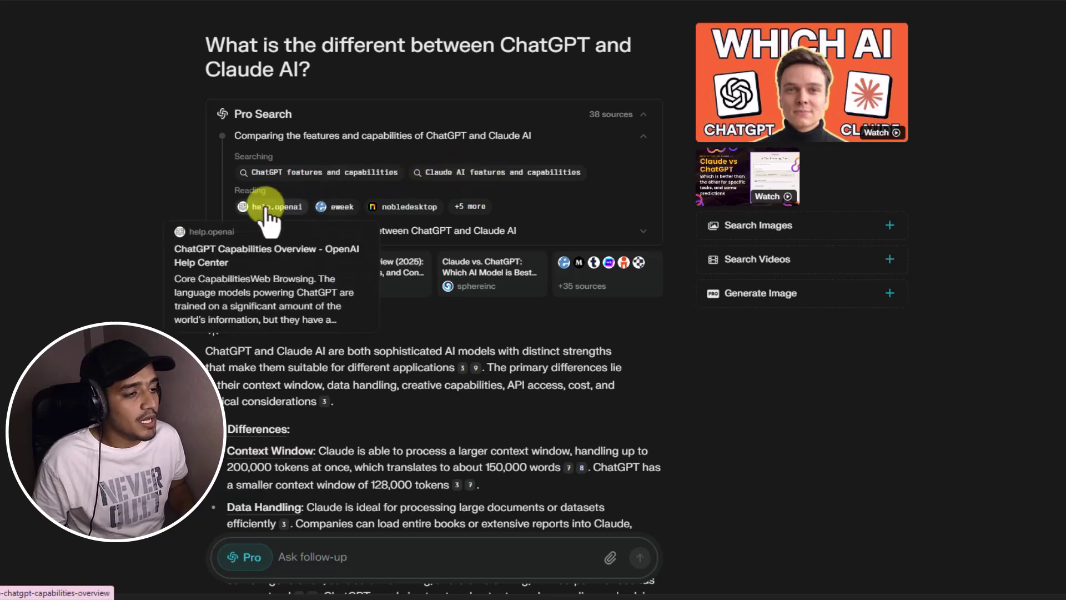
mouse_move(409, 196)
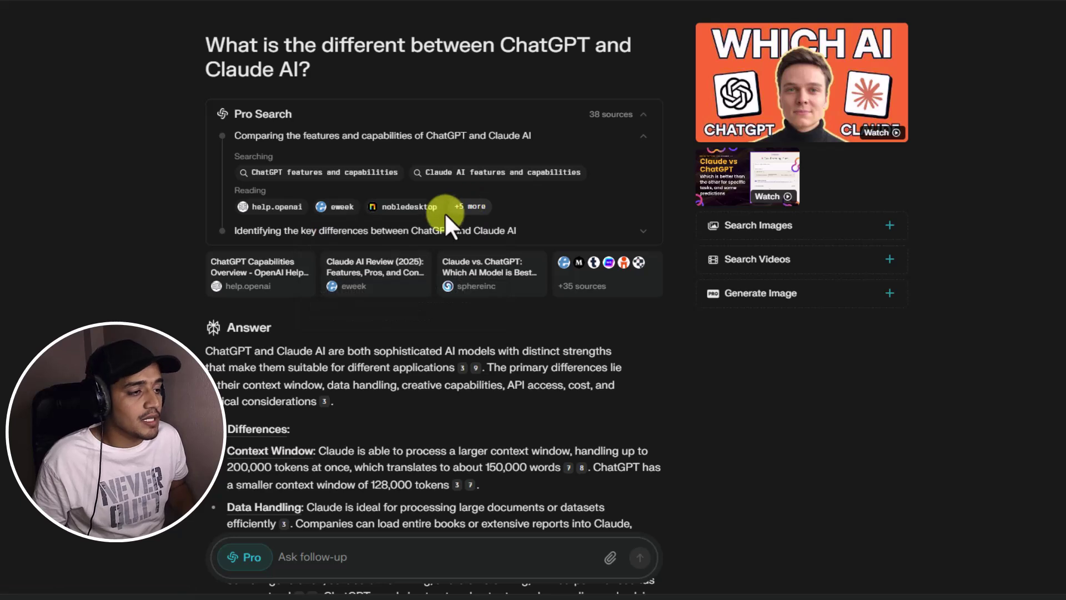
click(403, 232)
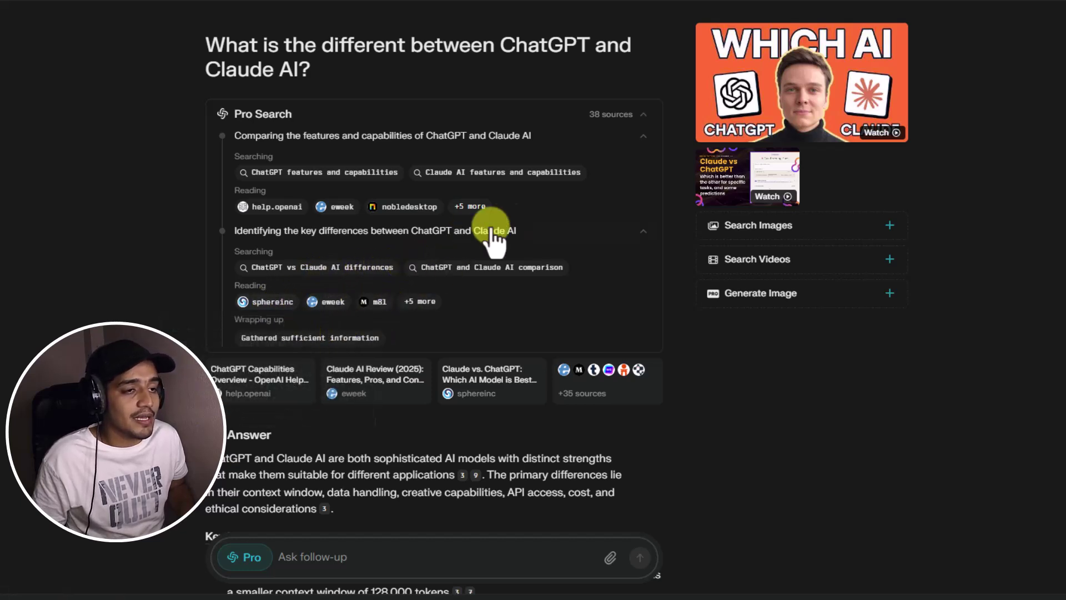
click(639, 115)
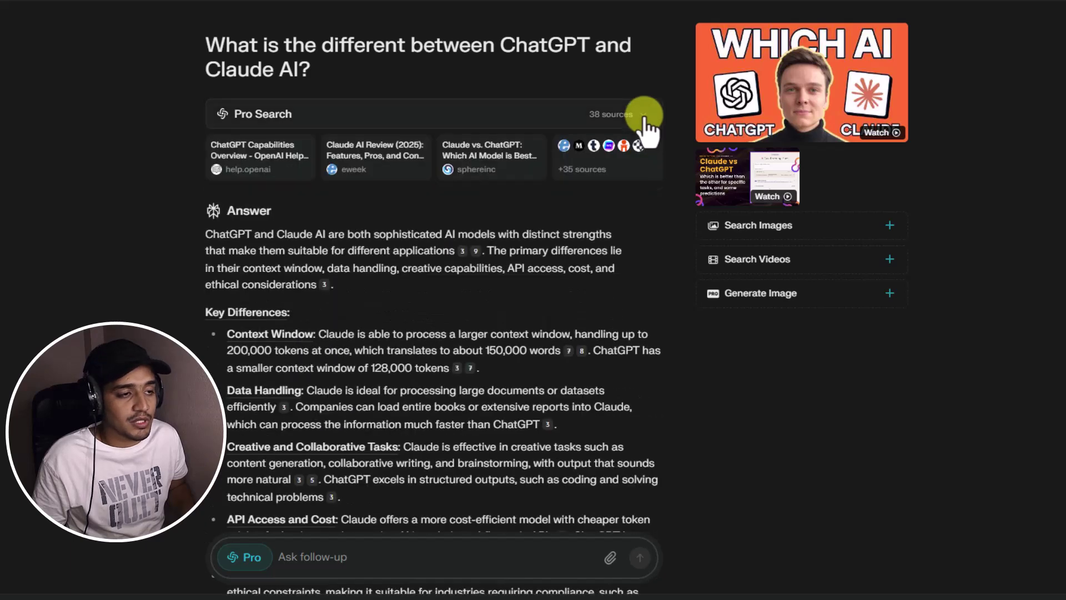
Open the full source list of the ChatGPT and Claude AI answer and look through its entries.
click(591, 173)
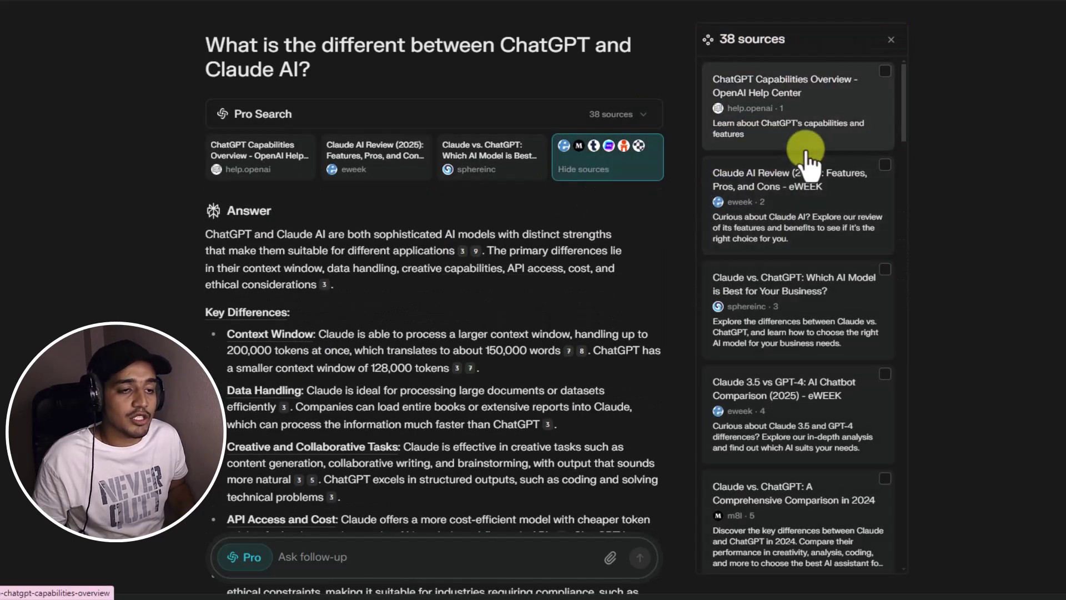
scroll(806, 161, down, 15)
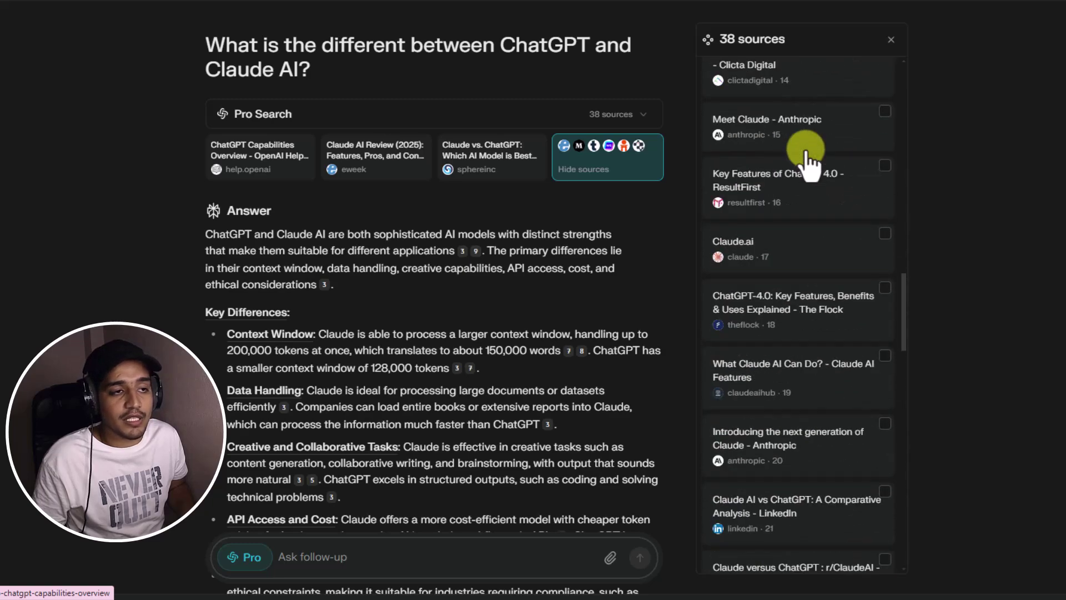
scroll(807, 161, up, 15)
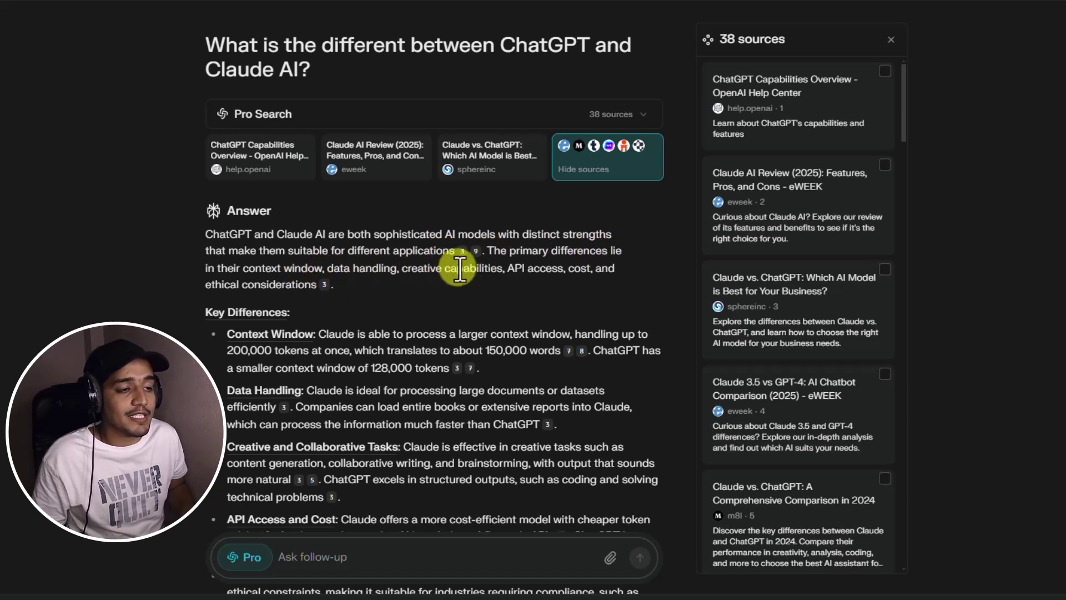
Read the answer's introduction and key differences, examining the context window, data handling, creative tasks, and API access and cost points.
drag(508, 269, 584, 272)
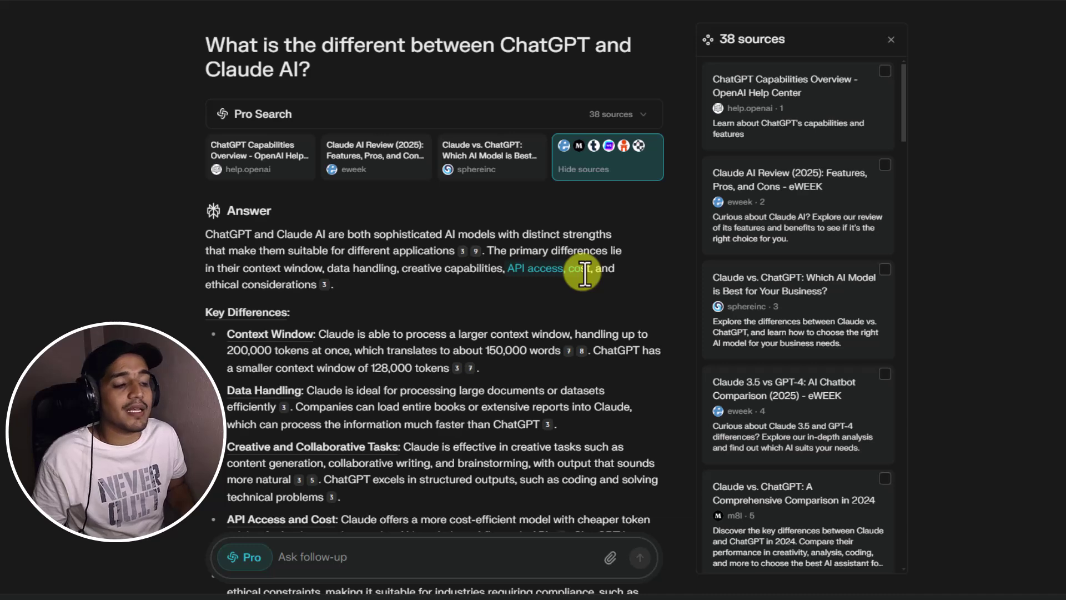
scroll(135, 321, down, 4)
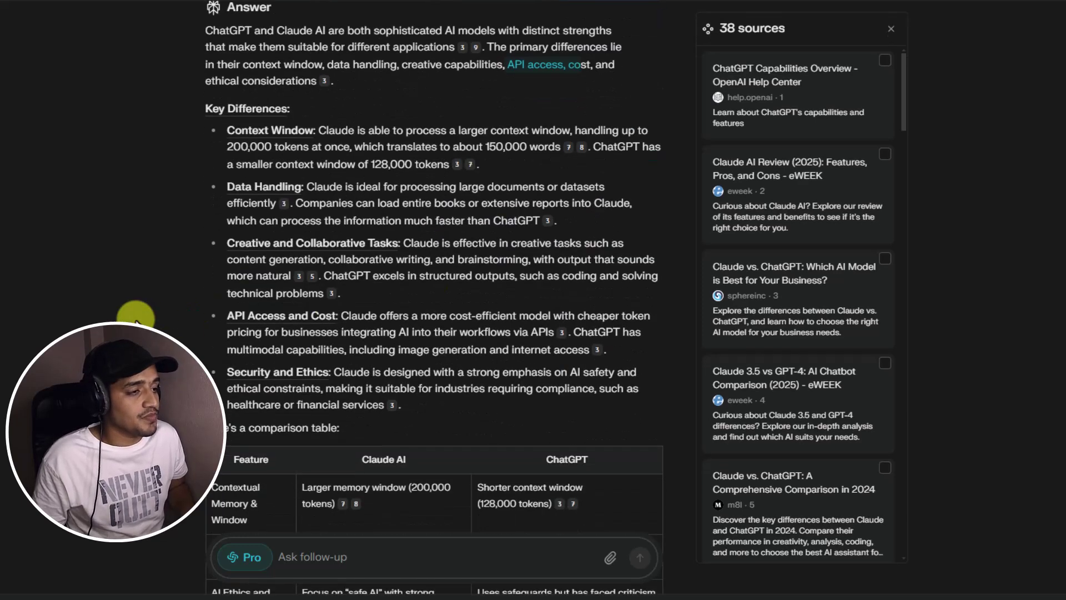
click(345, 130)
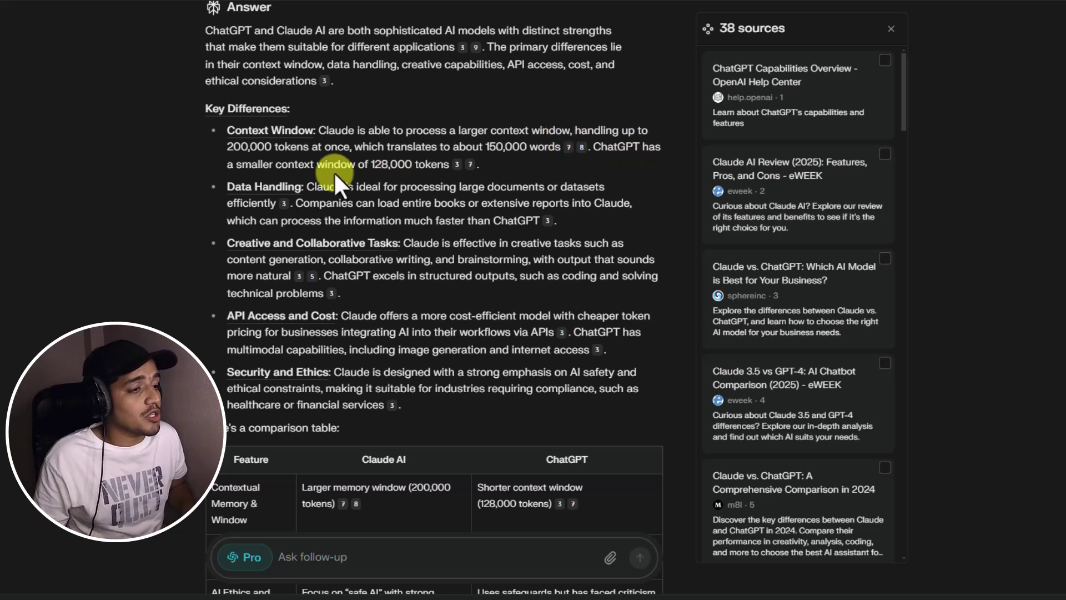
drag(372, 167, 434, 167)
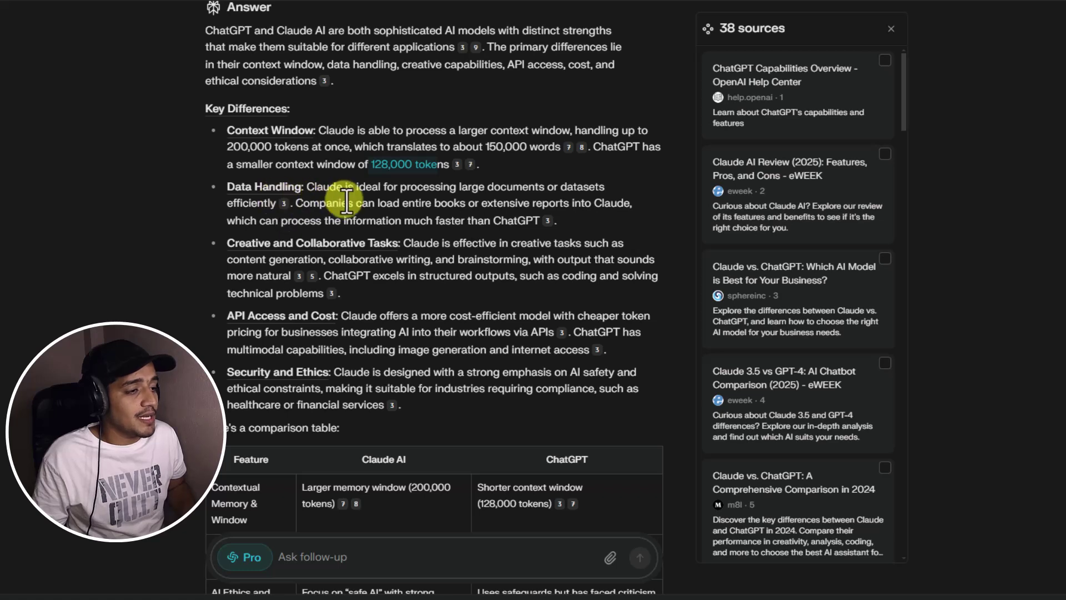
mouse_move(314, 252)
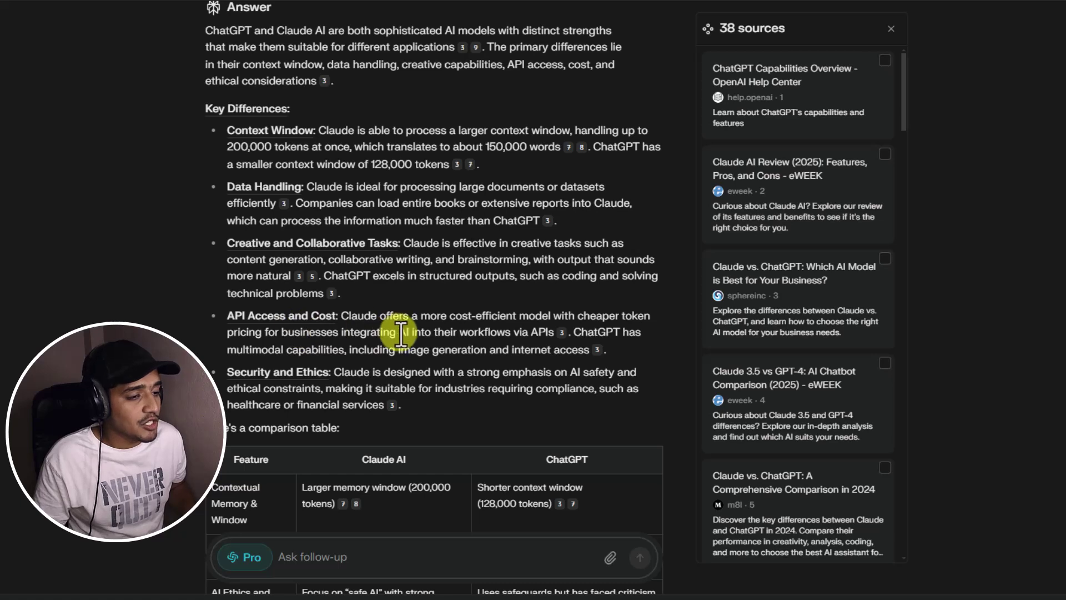
drag(476, 316, 639, 317)
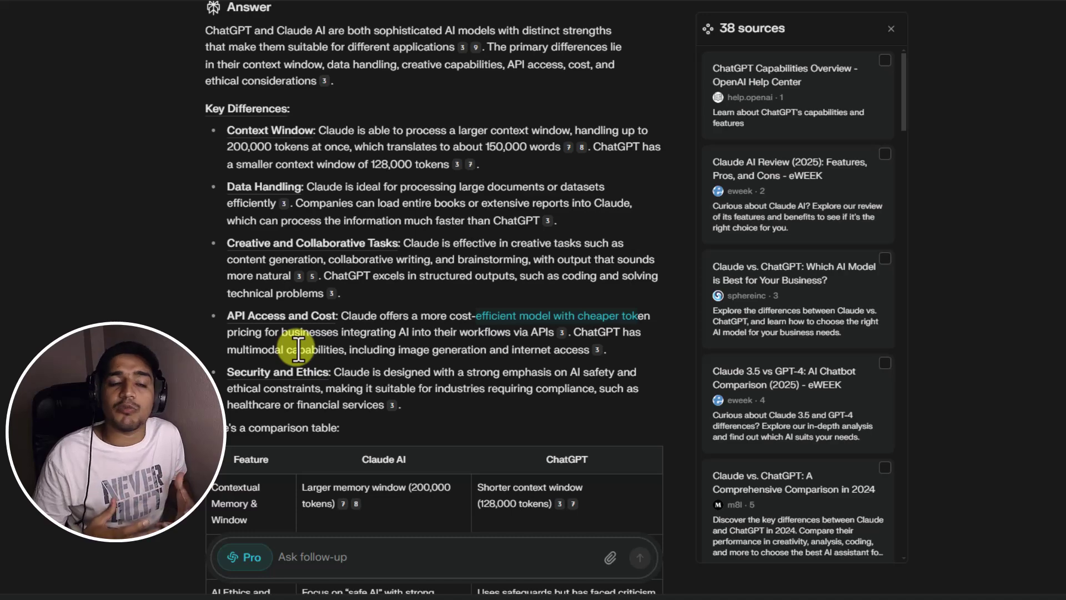
Examine the Claude AI and ChatGPT comparison table, the closing summary and the related questions.
scroll(298, 349, down, 4)
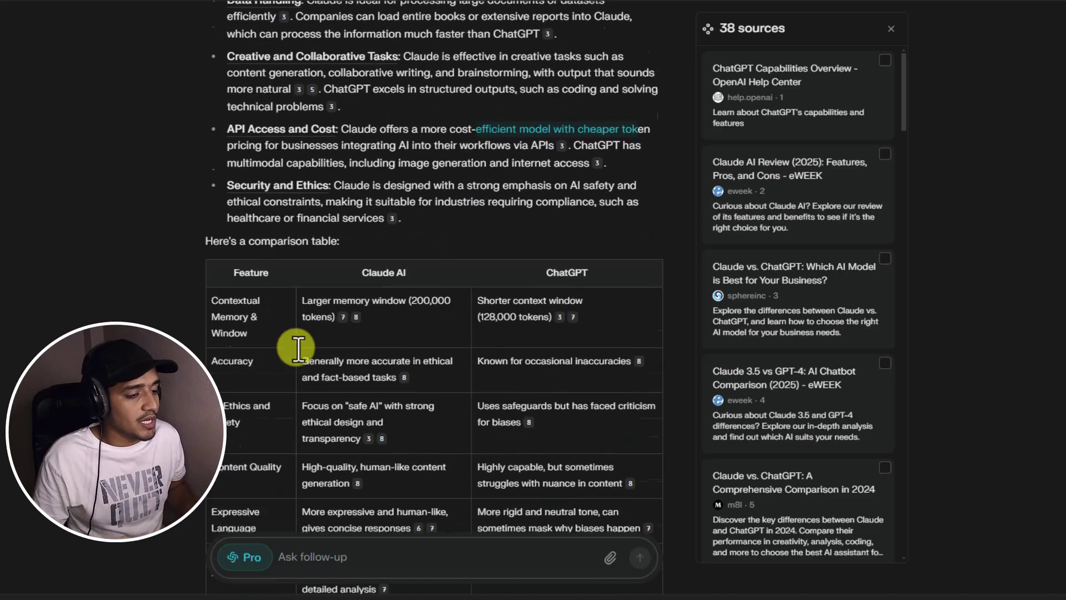
scroll(420, 256, down, 8)
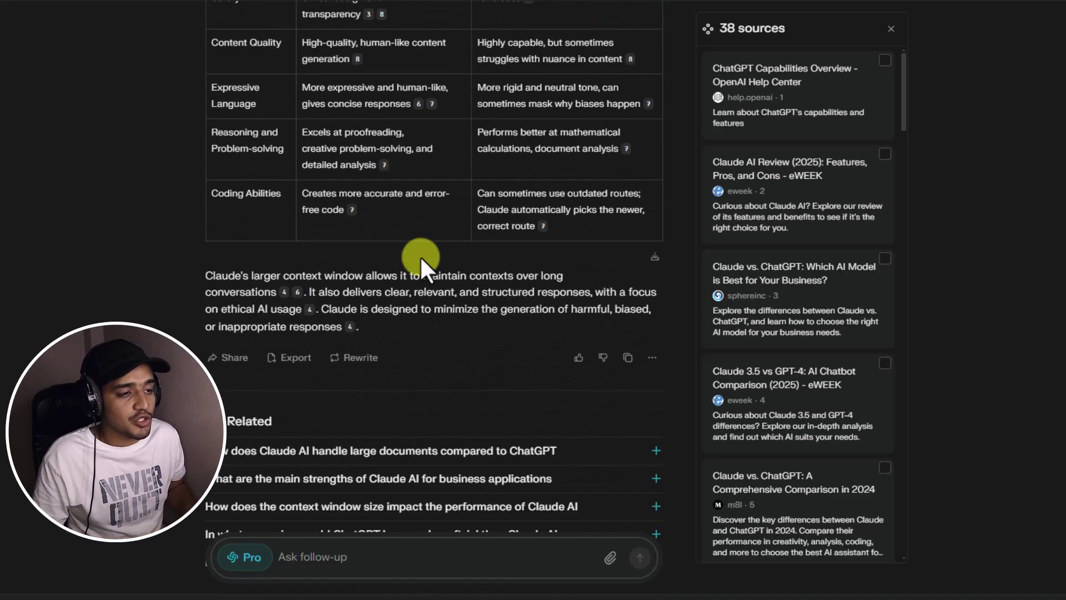
scroll(420, 256, up, 4)
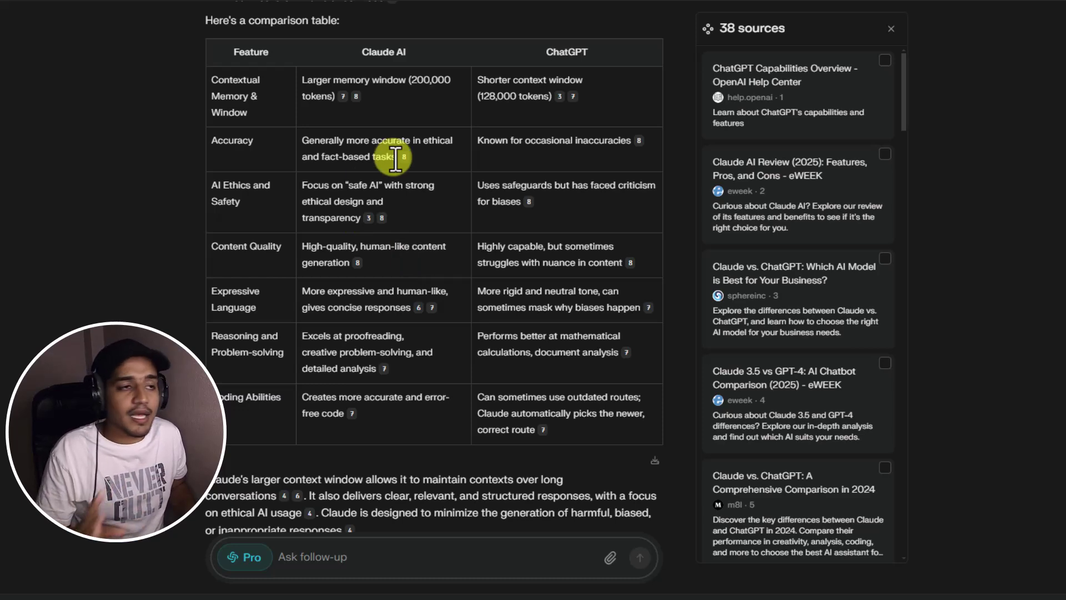
scroll(395, 159, down, 4)
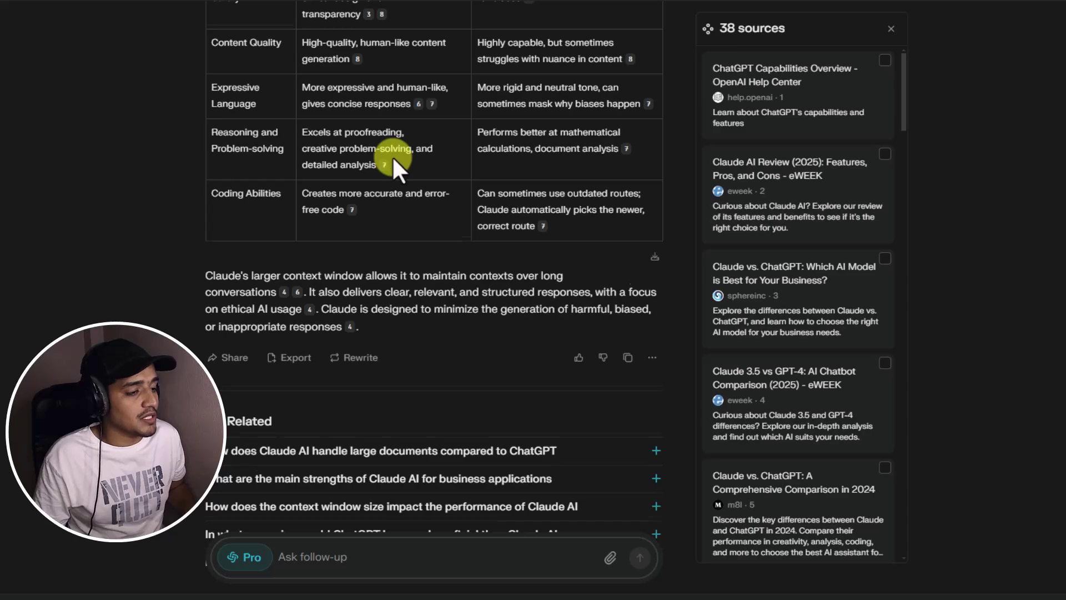
scroll(394, 161, down, 1)
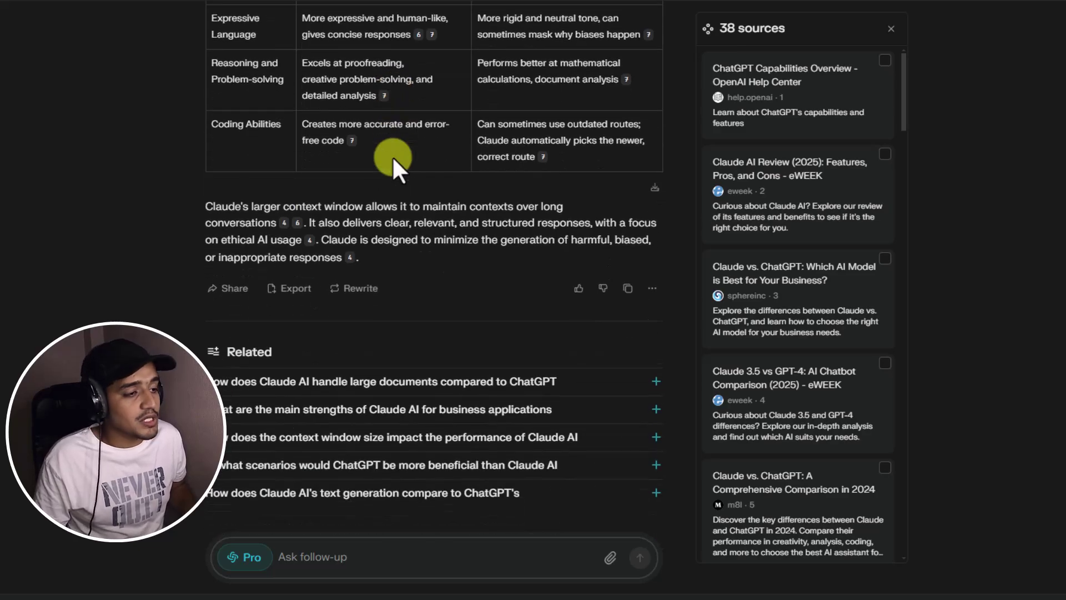
scroll(392, 158, up, 15)
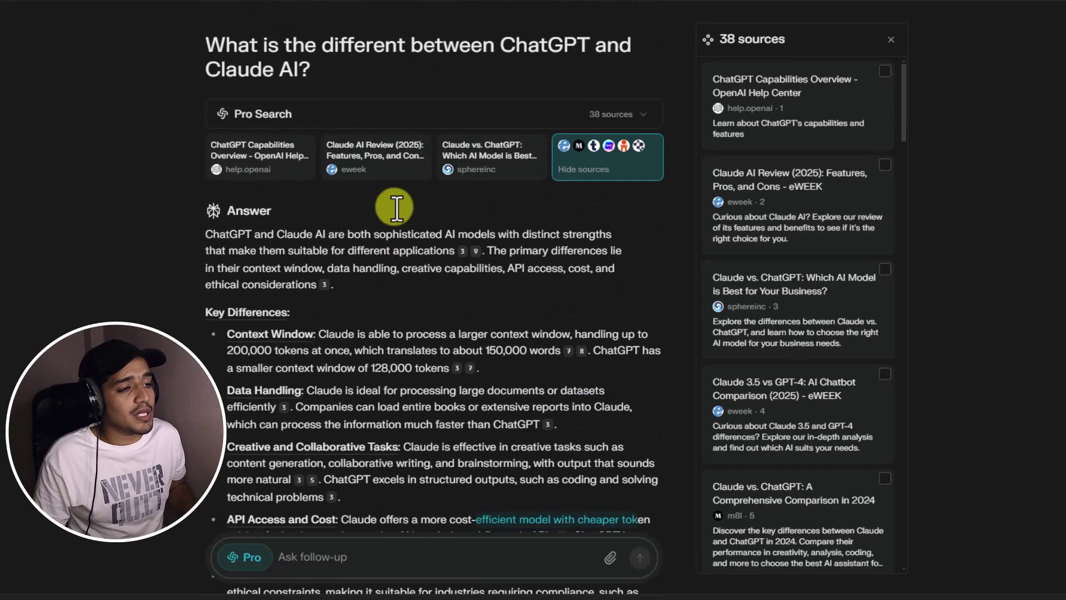
View the AI models offered for rewriting the comparison answer, and close the list without choosing one.
scroll(397, 206, down, 15)
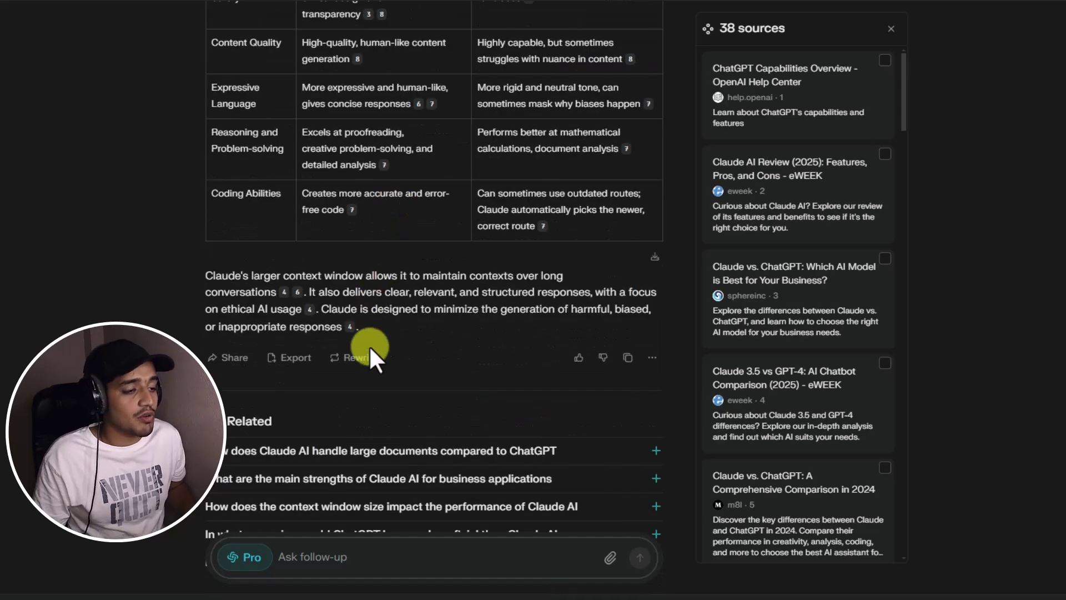
click(356, 359)
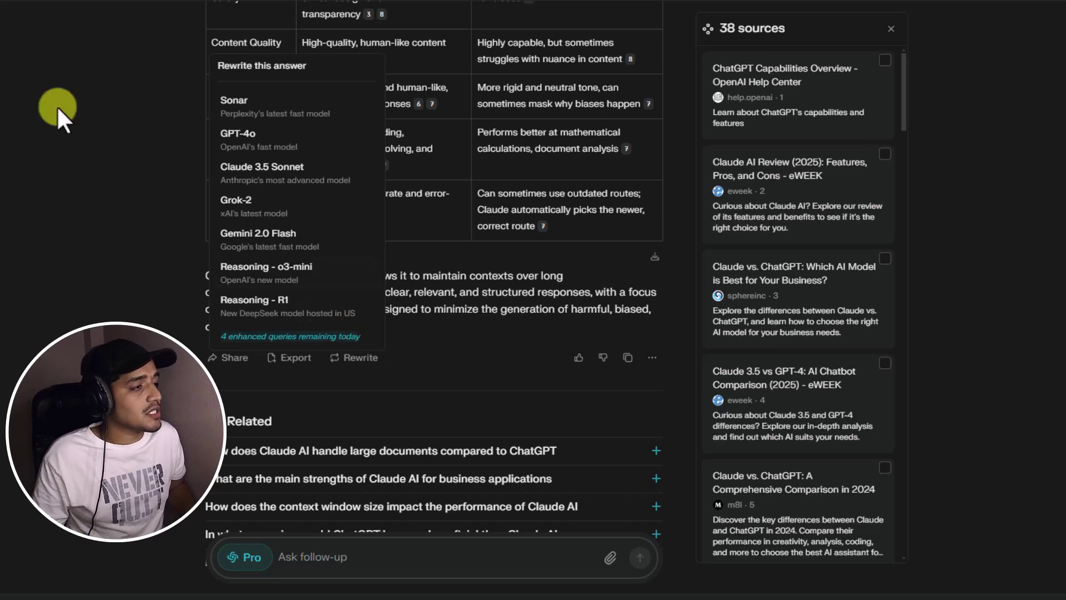
key(Escape)
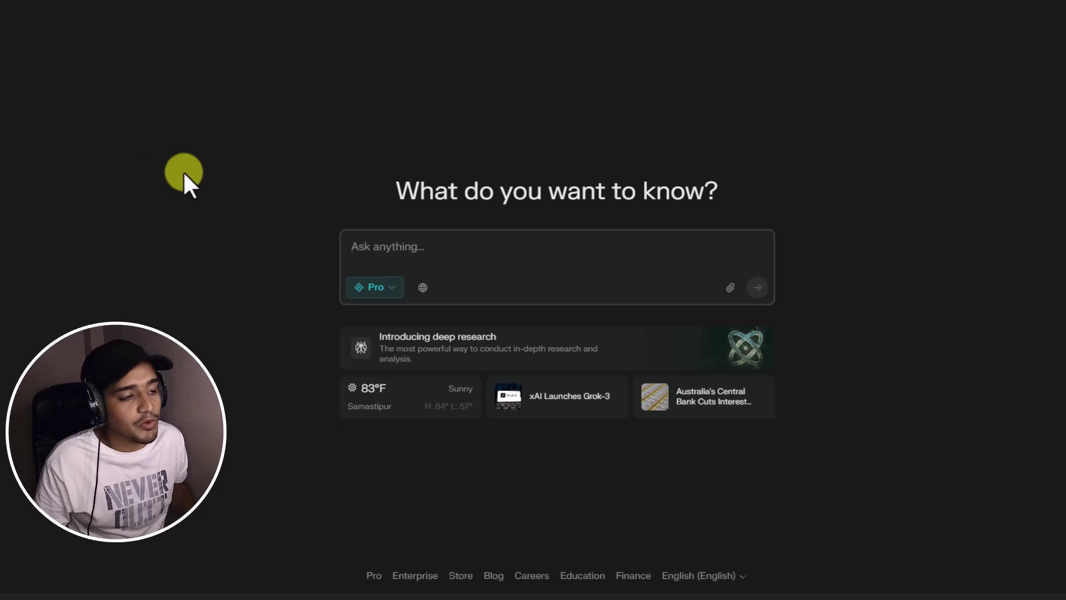
Ask the suggested question "what should i know before the markets open today?" using Deep Research with Academic sources enabled alongside Web.
click(391, 288)
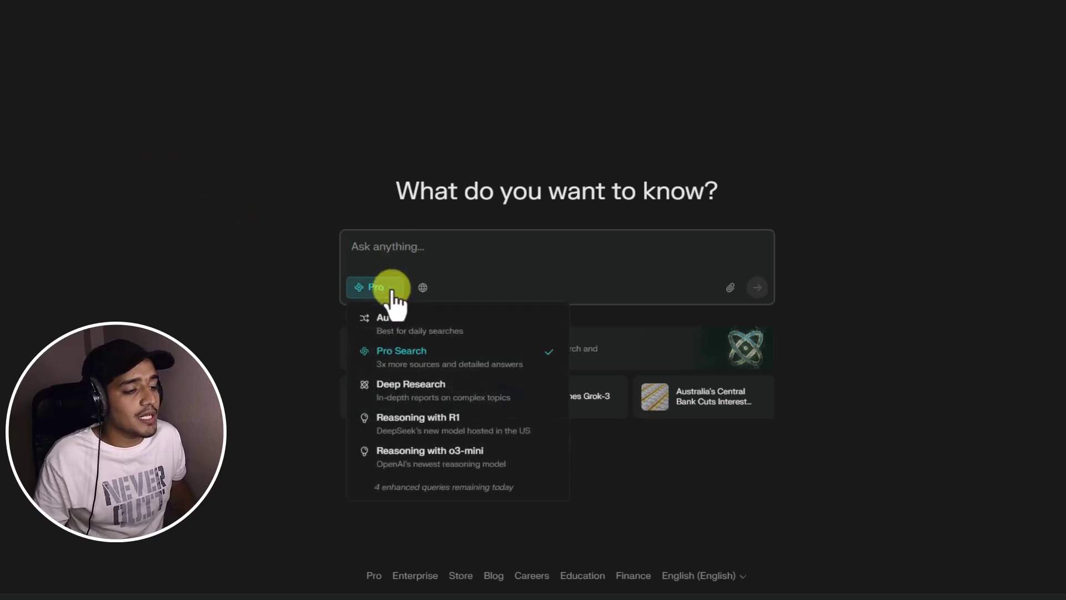
click(418, 389)
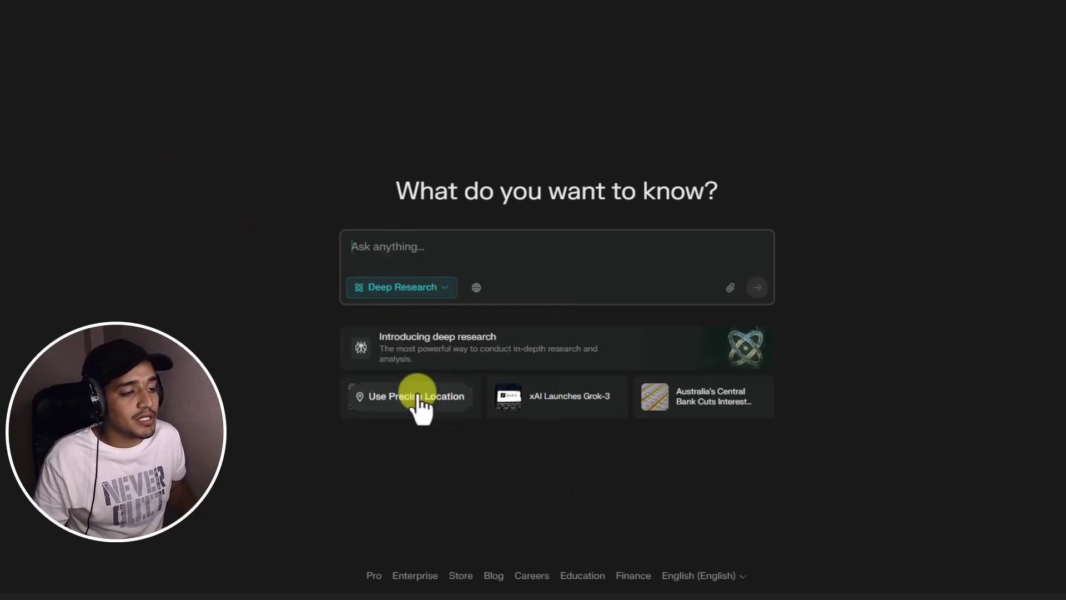
click(475, 287)
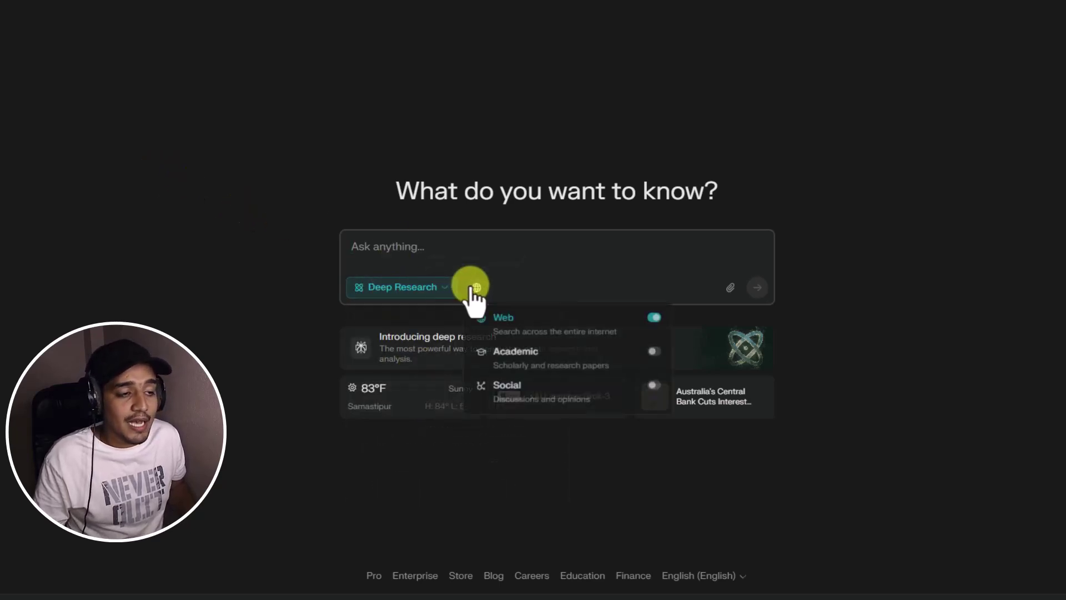
click(655, 351)
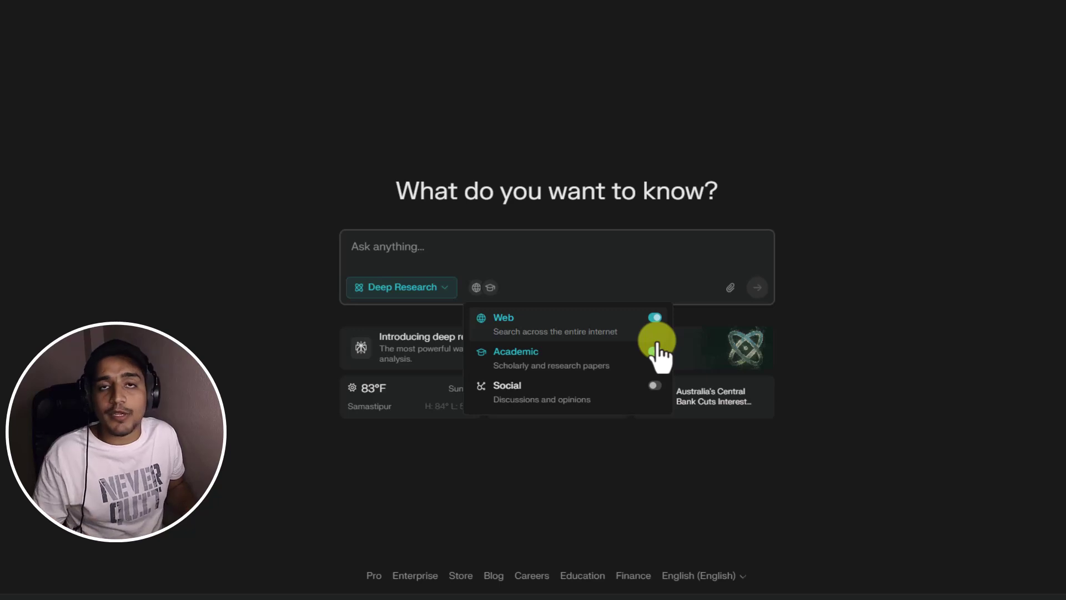
click(500, 255)
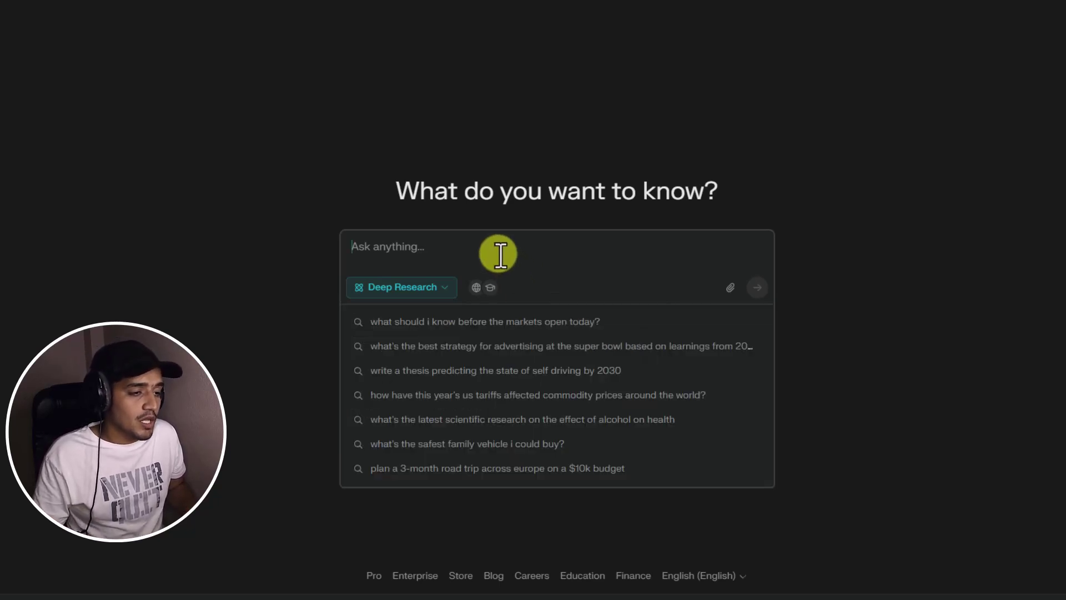
click(554, 332)
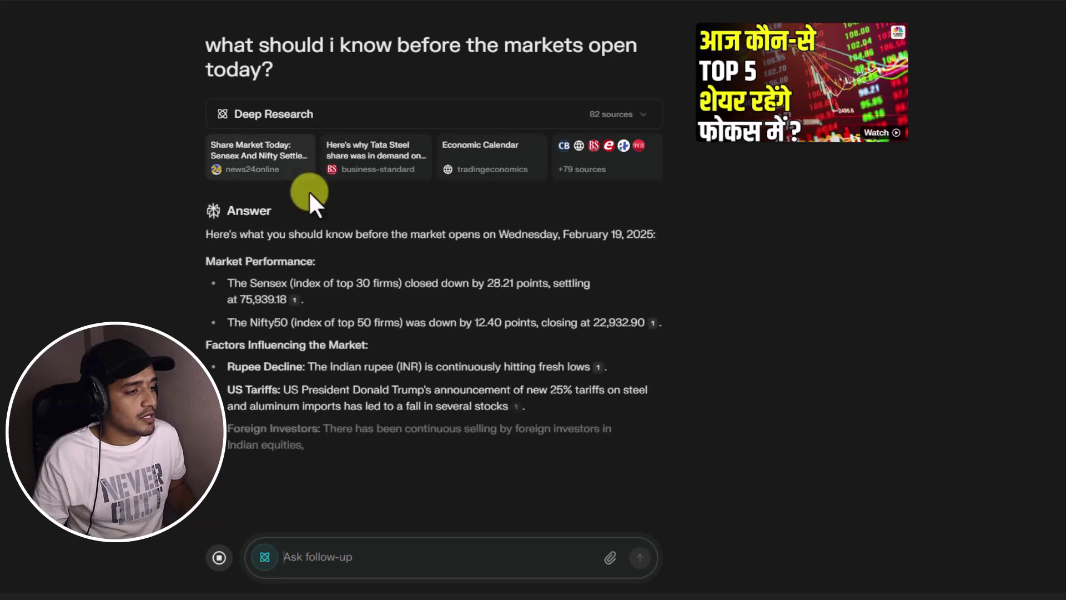
Check the Deep Research details and look through the market answer's full source list, closing both again.
click(621, 115)
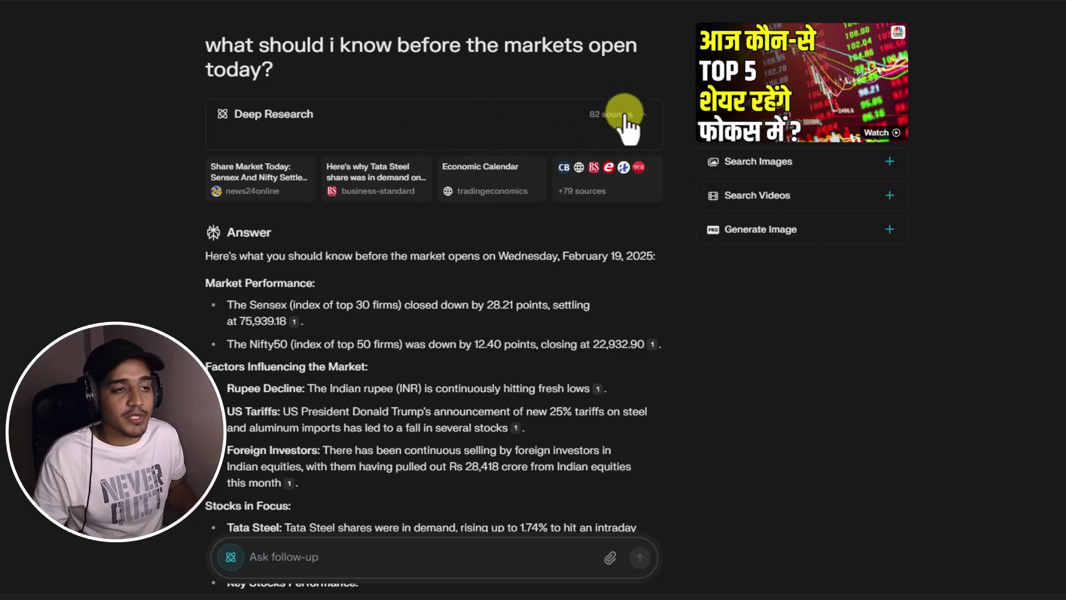
click(626, 119)
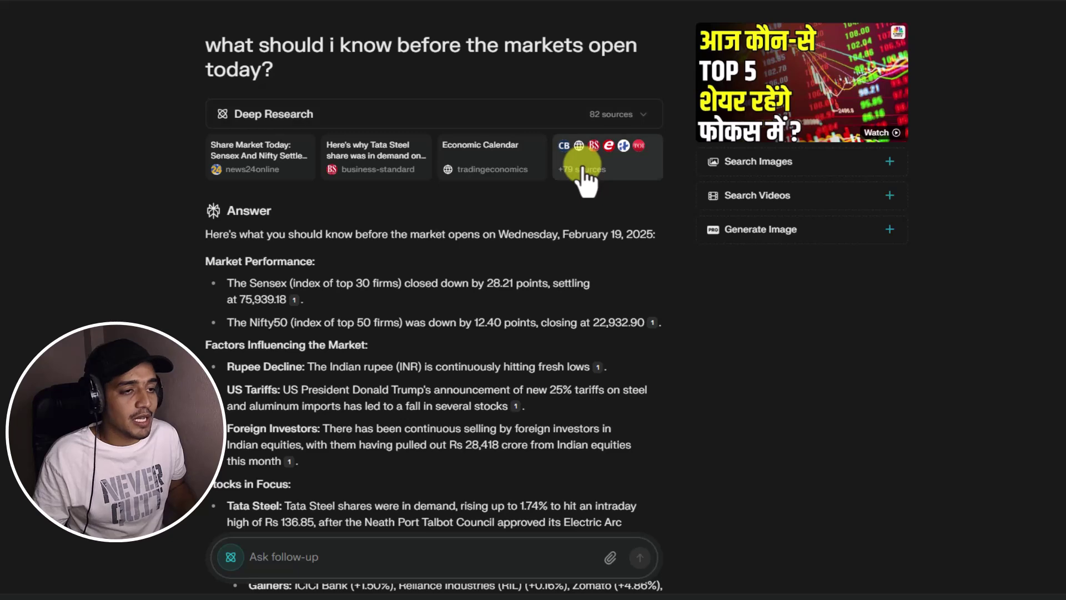
click(628, 169)
scroll(771, 128, down, 10)
scroll(772, 128, up, 10)
click(890, 40)
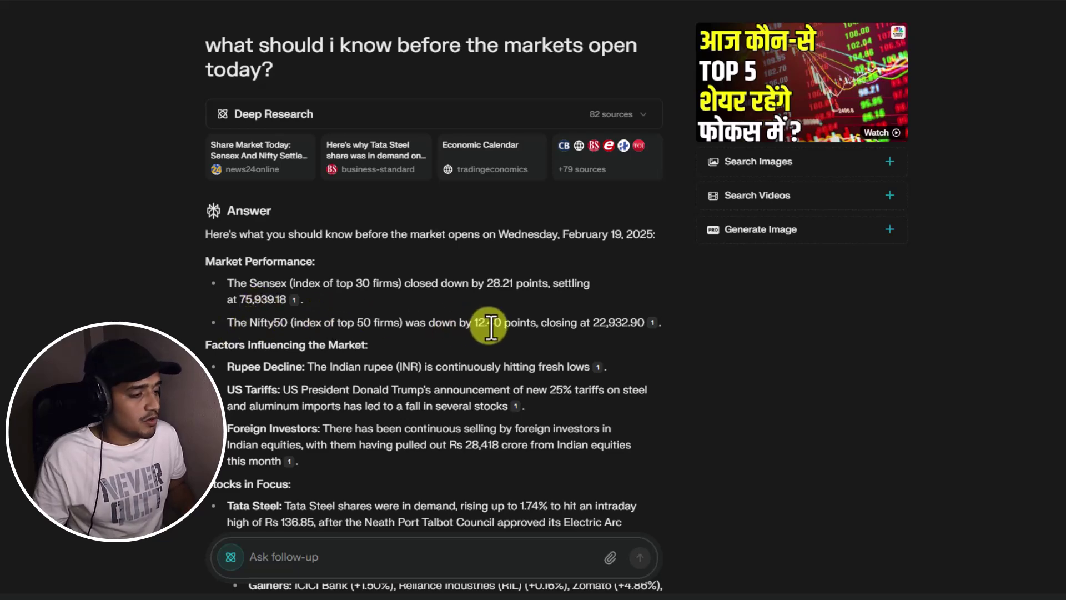
Read the Deep Research market answer, examining the influencing factors, stocks in focus, key stock performance and economic data.
scroll(490, 327, down, 4)
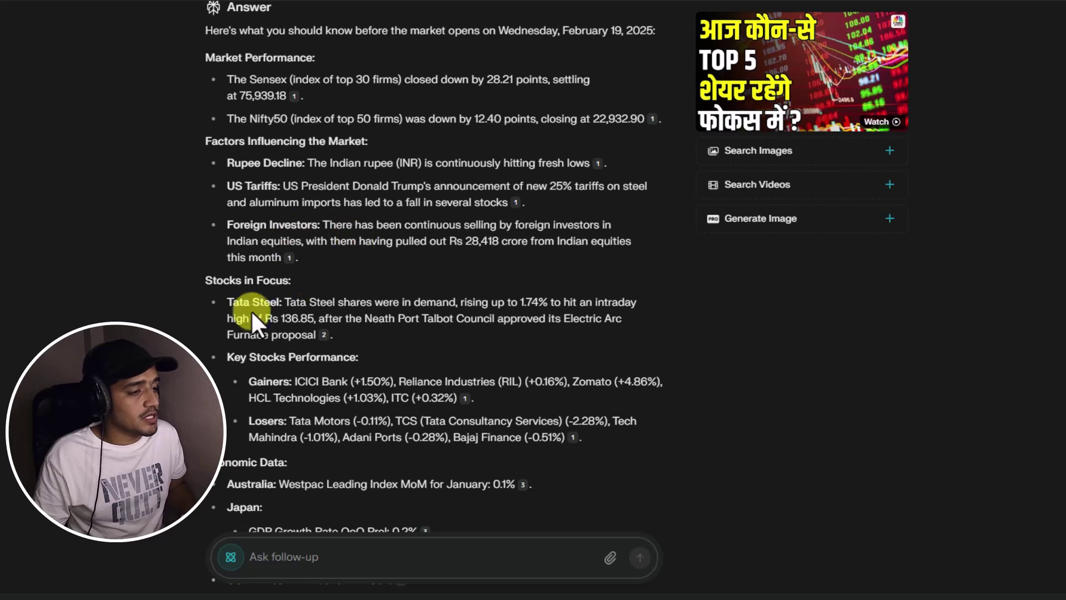
drag(416, 225, 570, 230)
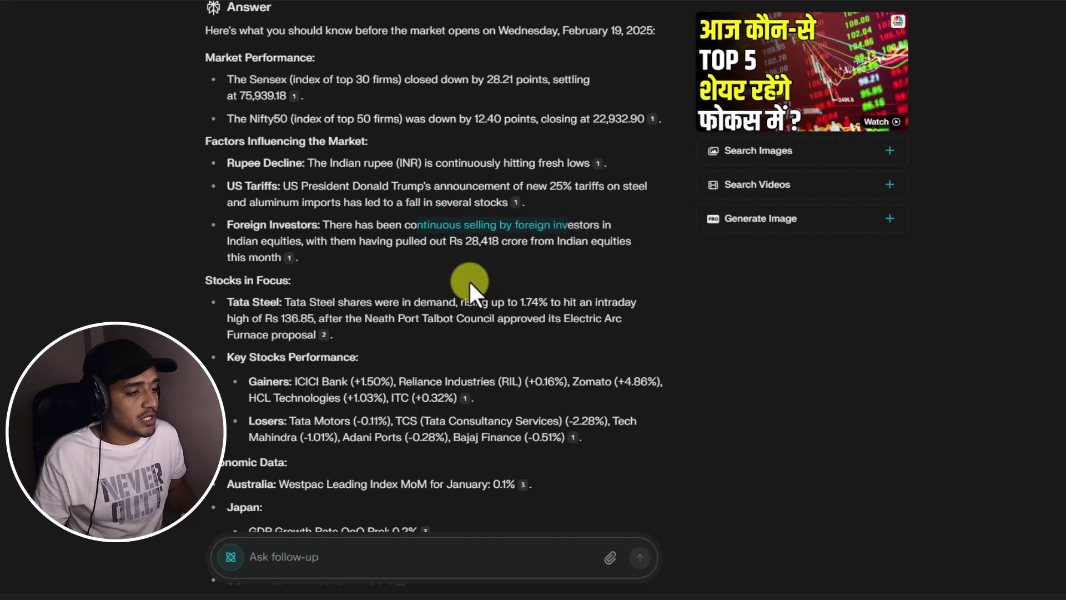
scroll(468, 280, down, 4)
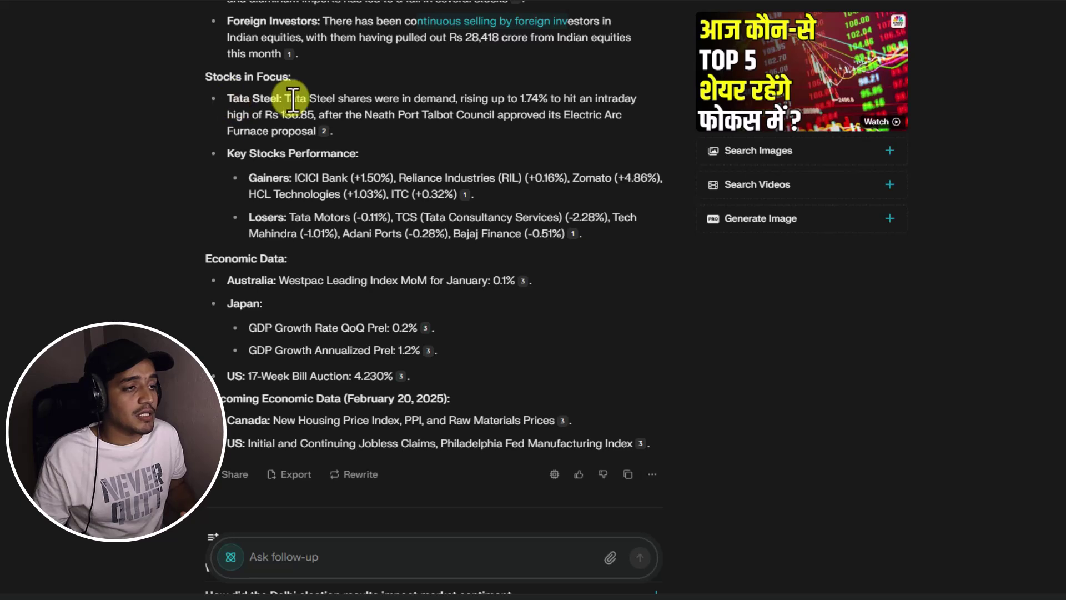
drag(290, 100, 317, 119)
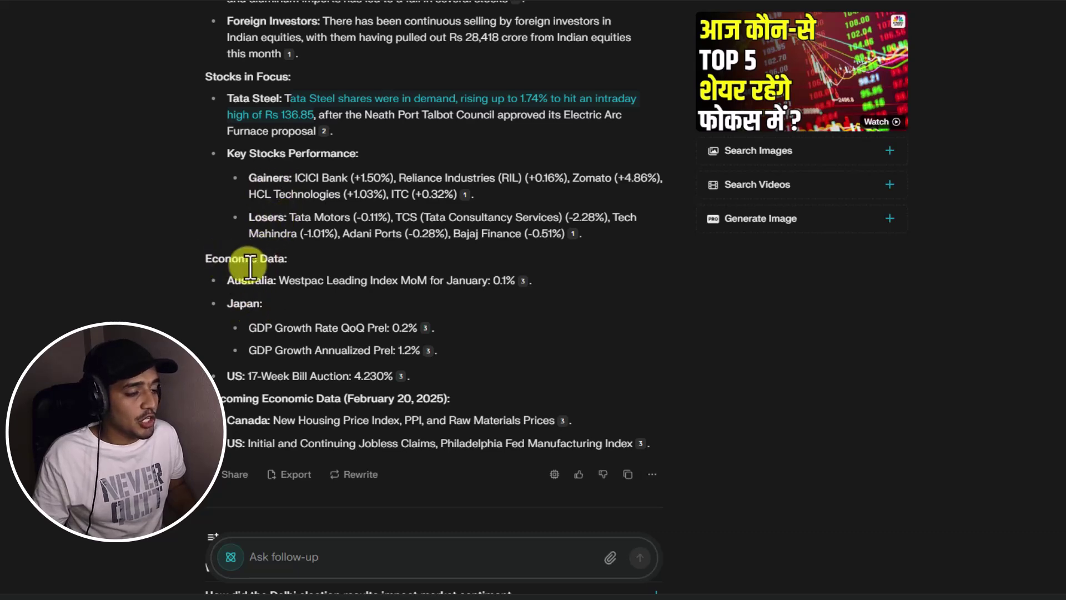
scroll(258, 289, down, 3)
scroll(312, 220, up, 10)
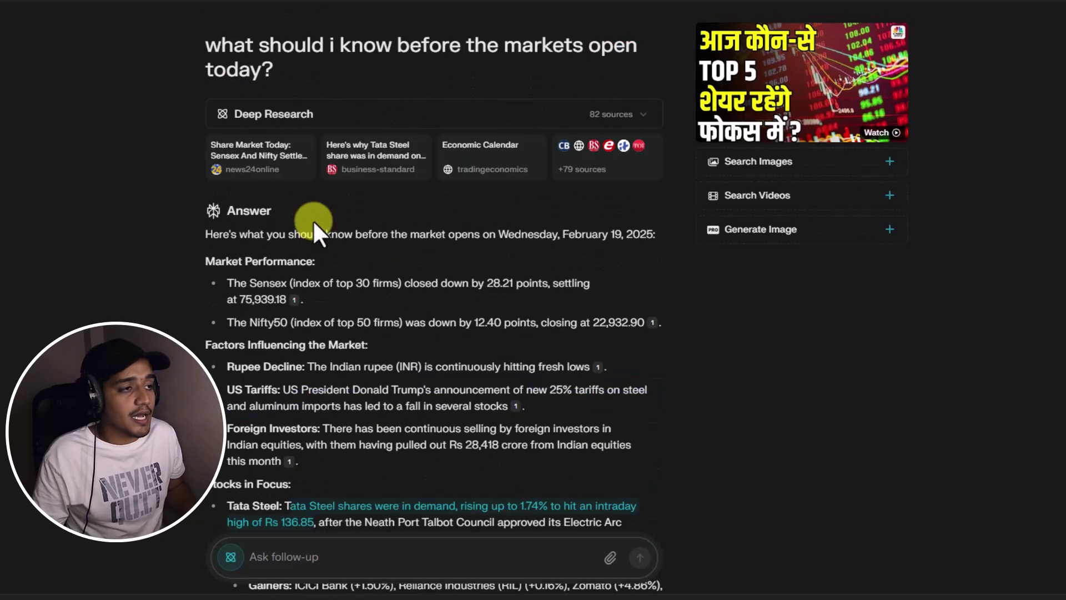
Copy the question "what should i know before the markets open today?" and ask it in a new thread using Auto mode with Academic sources switched off.
triple_click(247, 55)
key(ctrl+c)
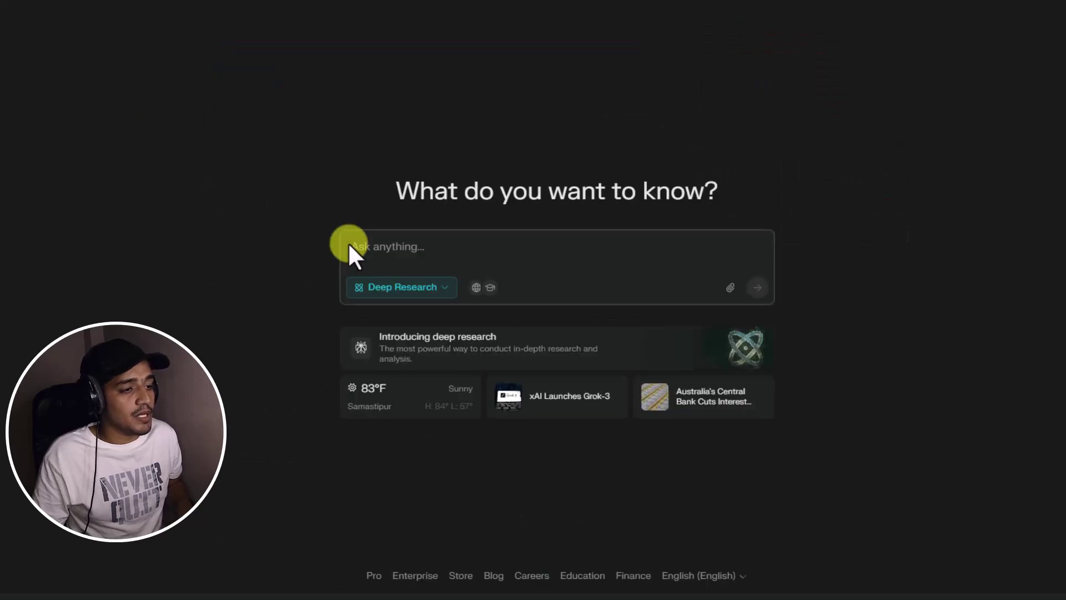
click(408, 289)
click(400, 321)
click(400, 247)
key(ctrl+v)
click(435, 287)
click(607, 351)
click(757, 288)
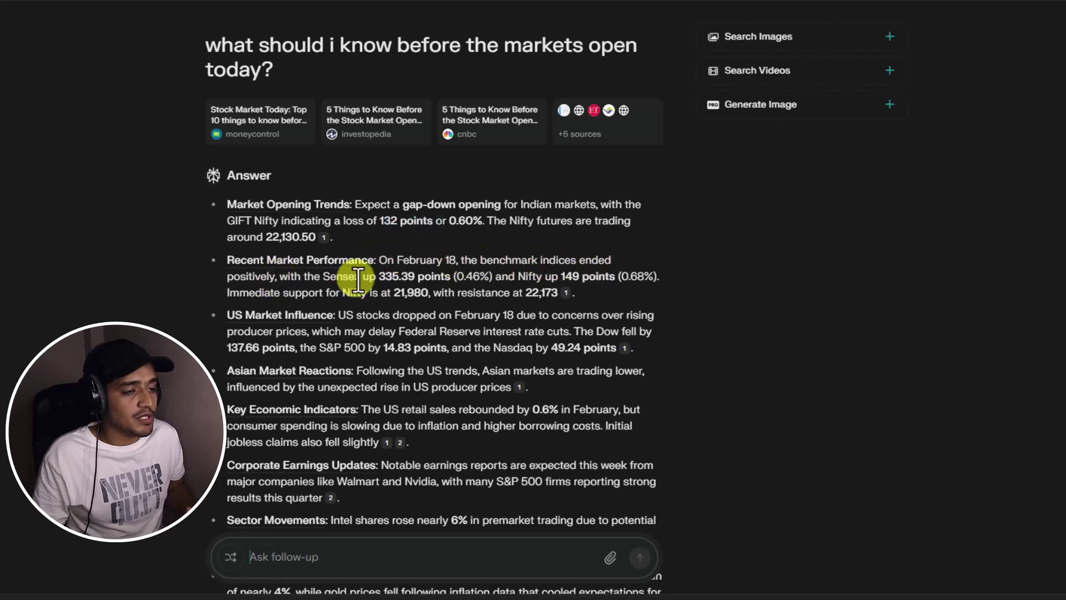
Read through the Auto mode market answer, examining the Sensex gain under Recent Market Performance and the remaining points.
drag(380, 276, 461, 276)
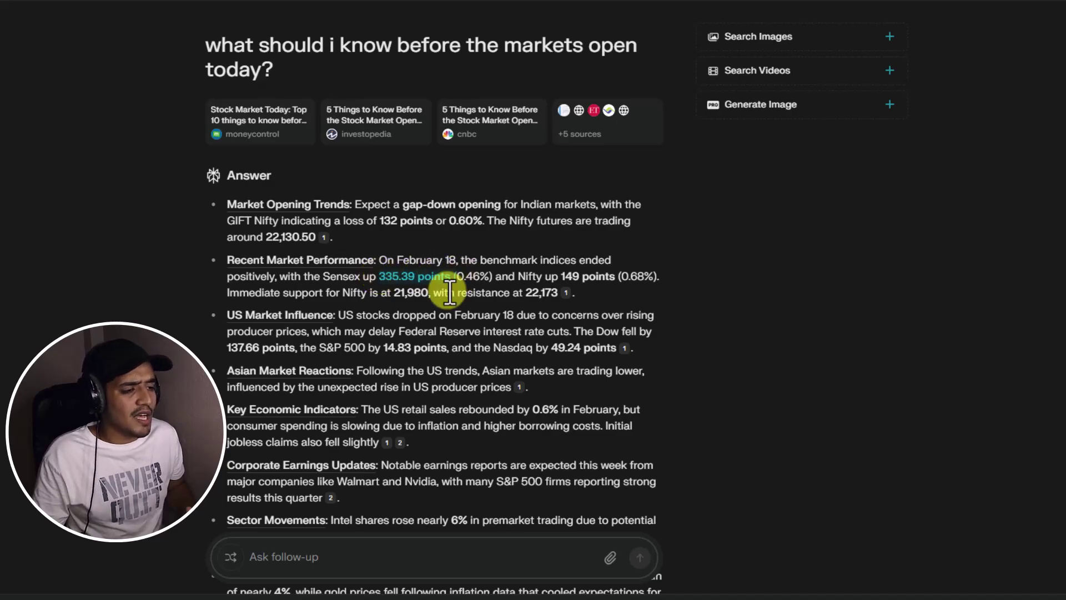
scroll(449, 292, down, 7)
scroll(447, 285, up, 7)
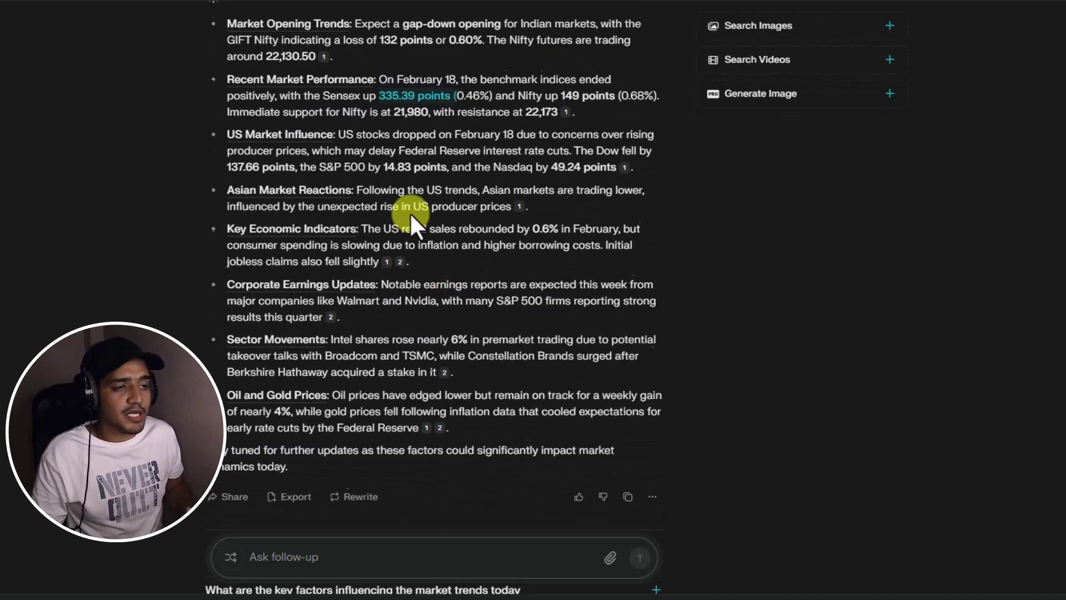
scroll(410, 213, down, 3)
scroll(408, 213, up, 3)
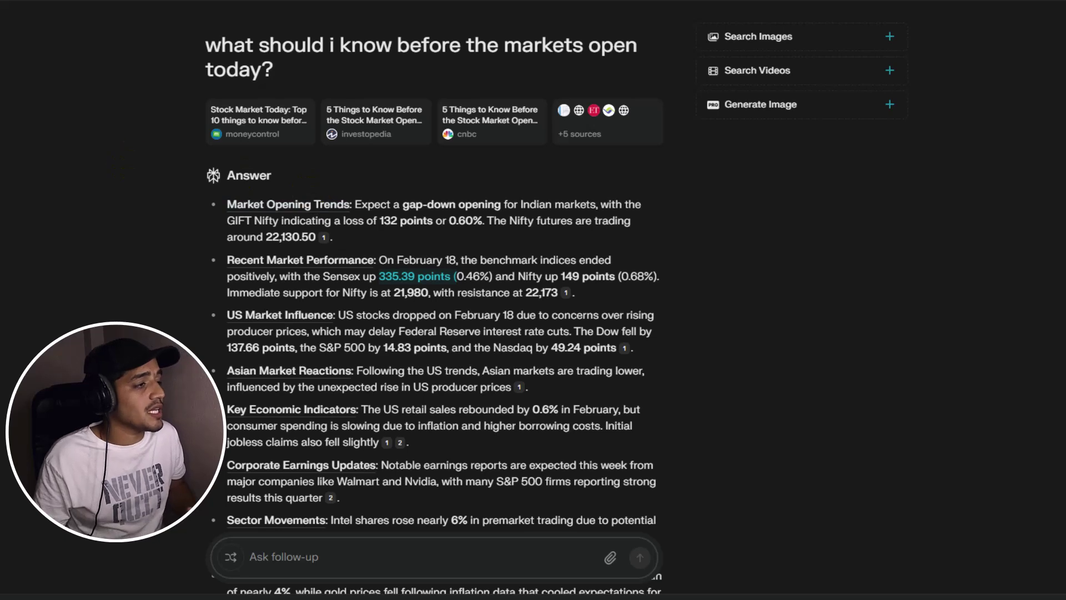
Start a new thread with the prompt "I am building an AI story generator for kids", requesting the best AI model, "I want one option only.".
click(138, 203)
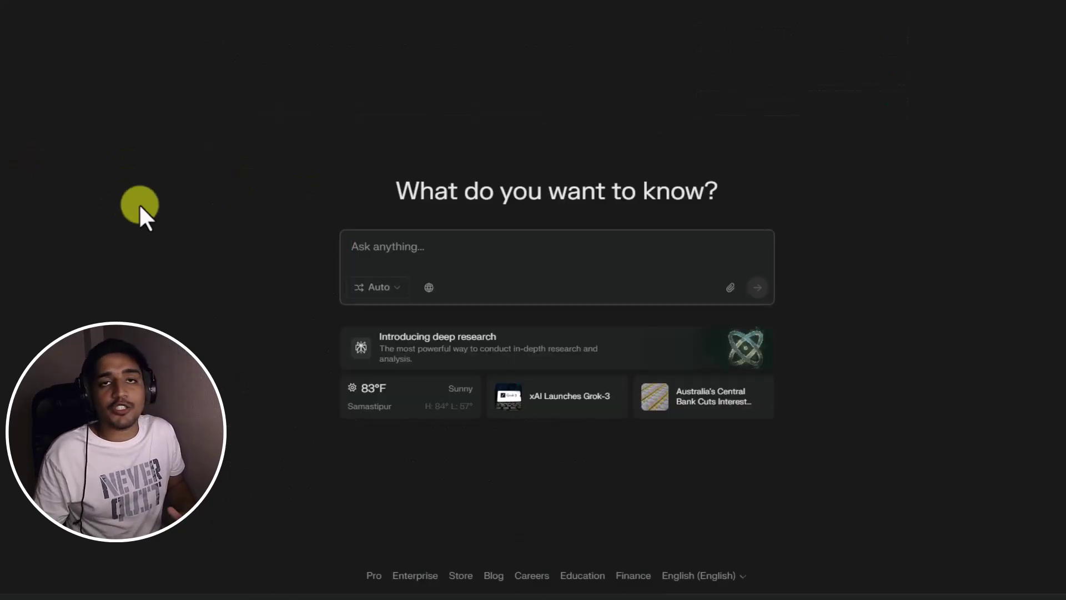
click(367, 255)
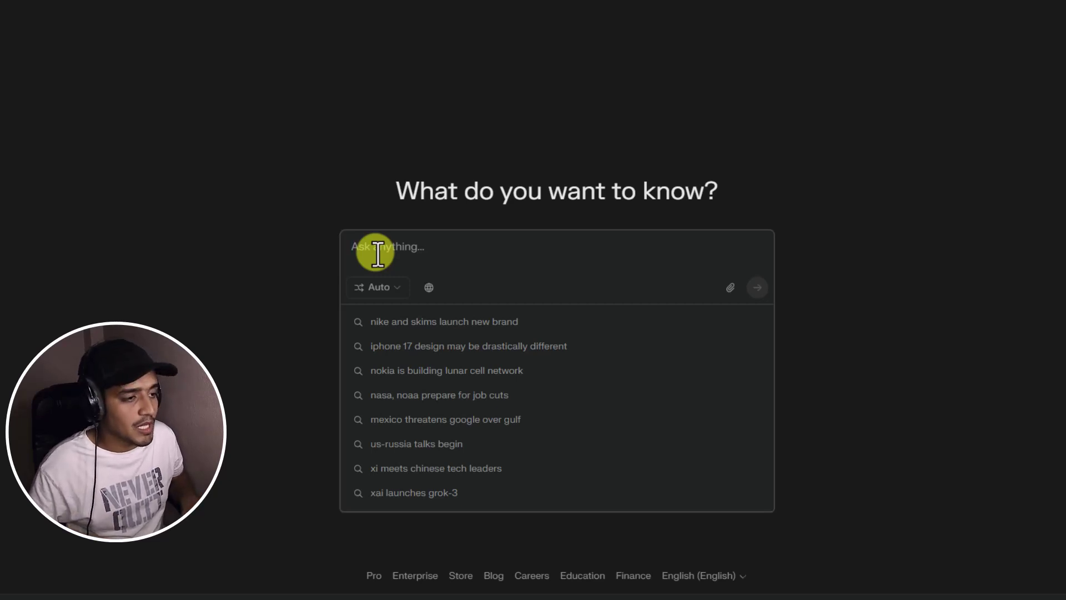
text(I am building an AI story generator for kids. Can you please help me choose the best AI model for this specific use case. I want one option only.)
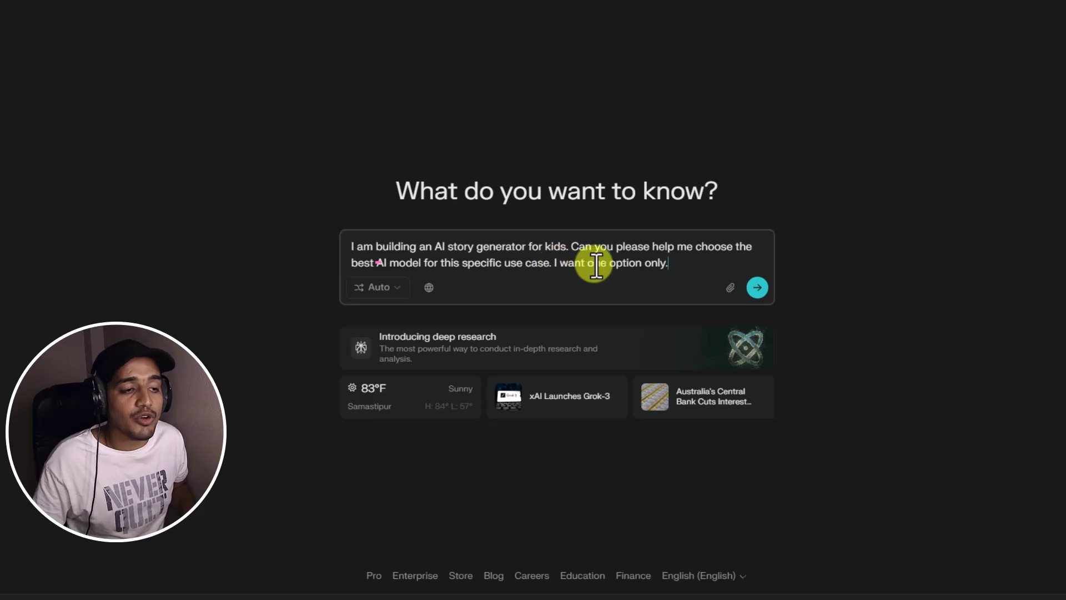
drag(672, 263, 557, 262)
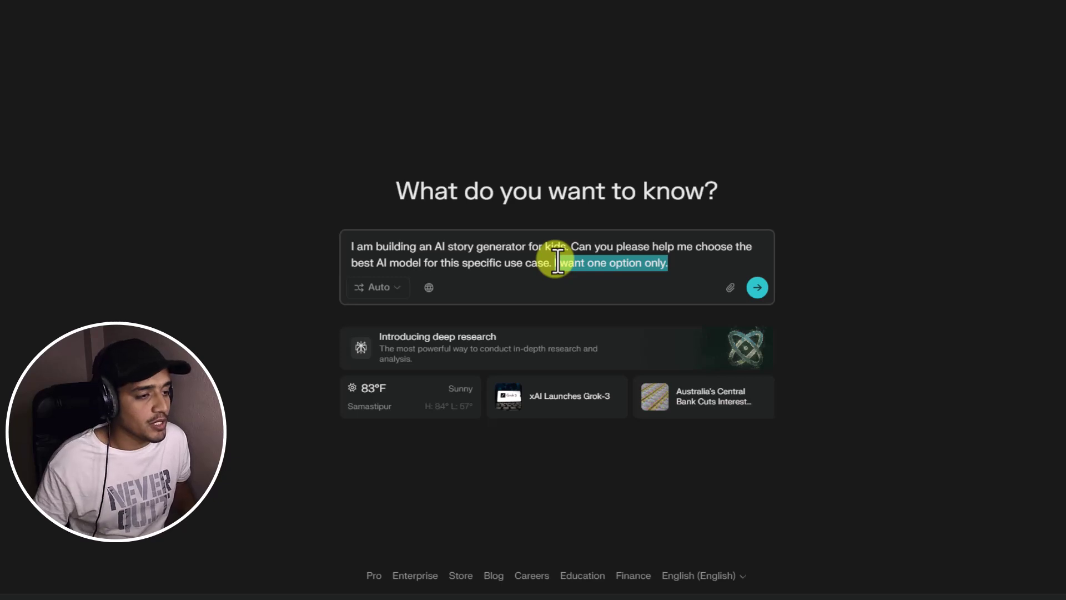
Submit the story generator question using Reasoning with R1.
click(422, 277)
click(383, 288)
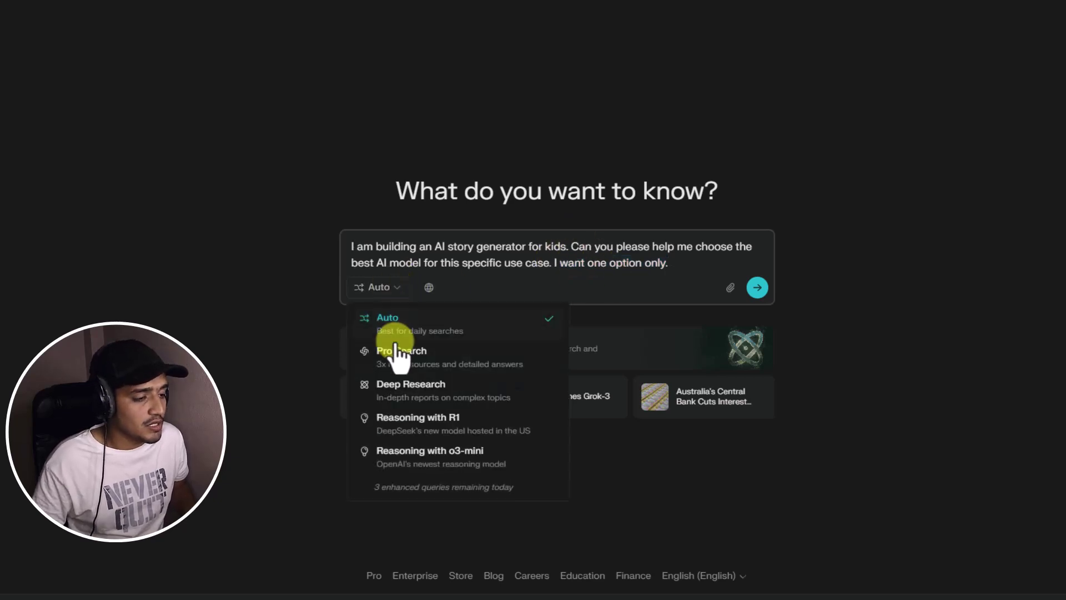
click(399, 430)
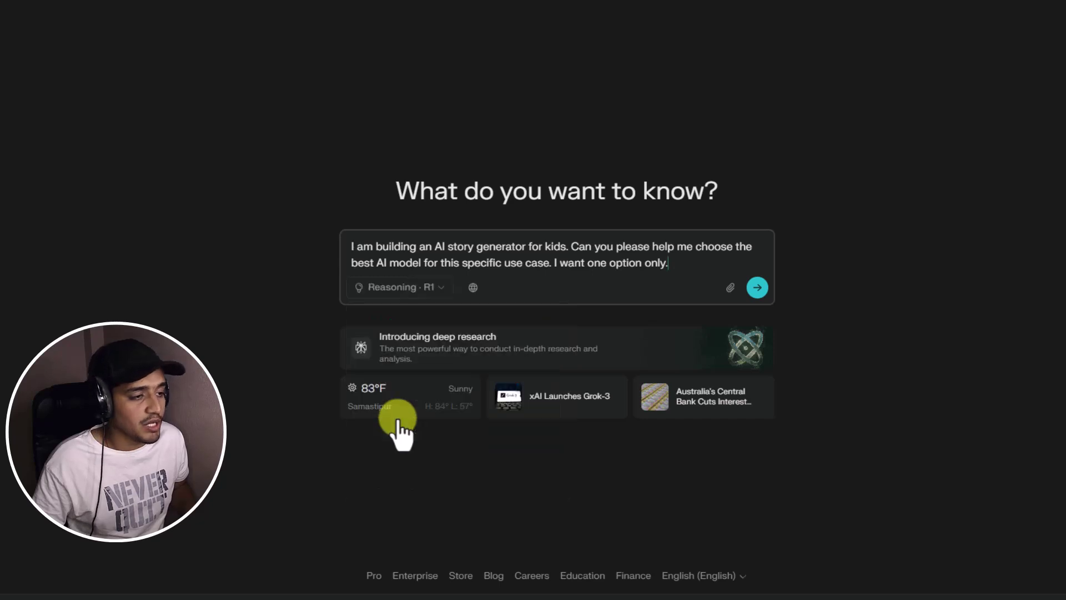
click(756, 288)
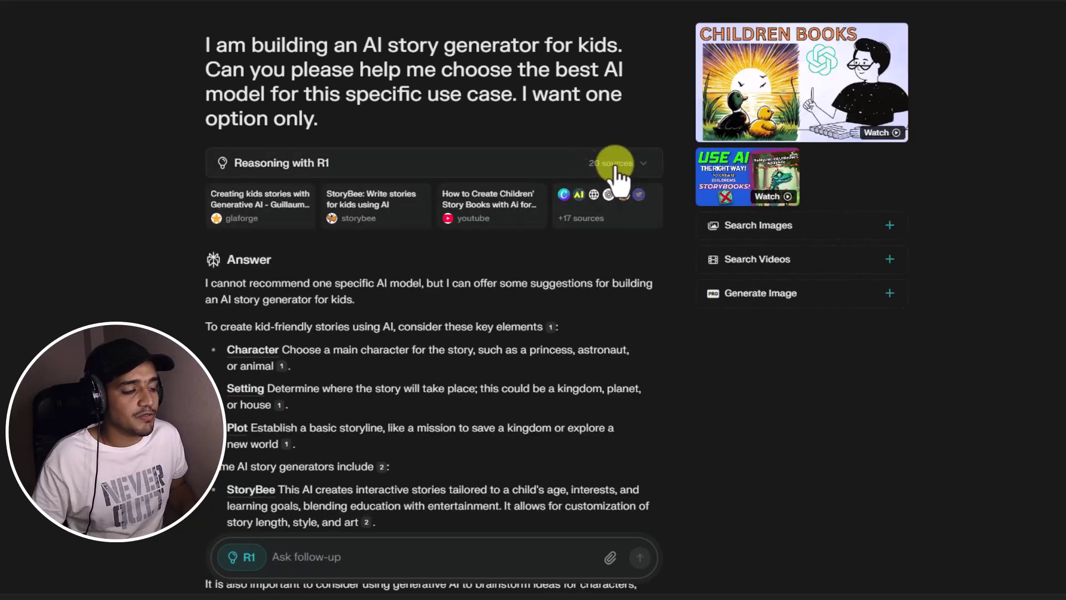
Read the R1 answer, examining its opening statement, the key story elements and the suggested AI story generators.
drag(203, 280, 655, 300)
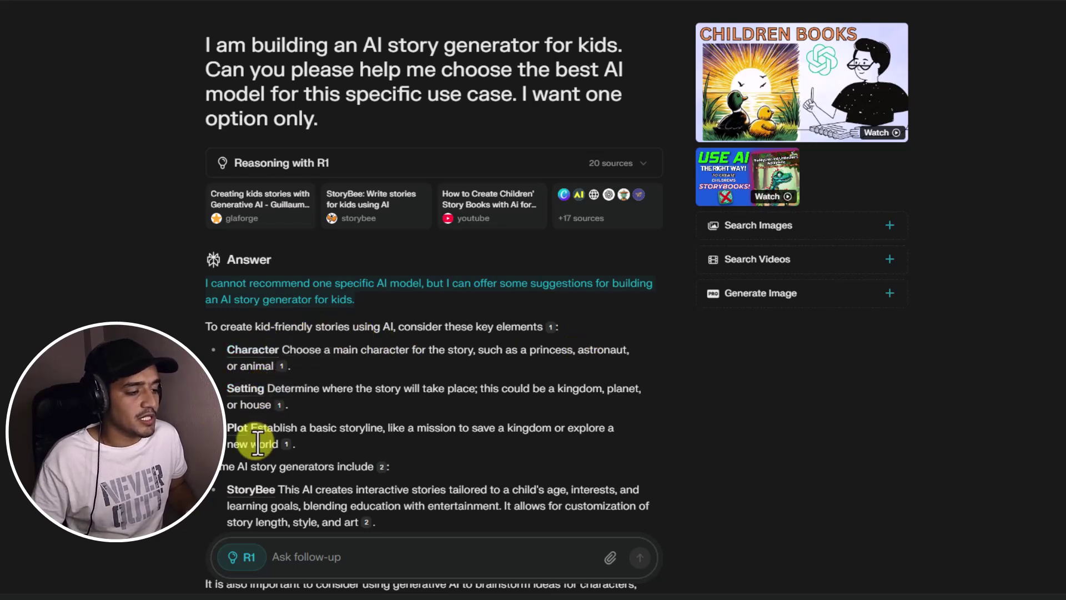
scroll(242, 436, down, 4)
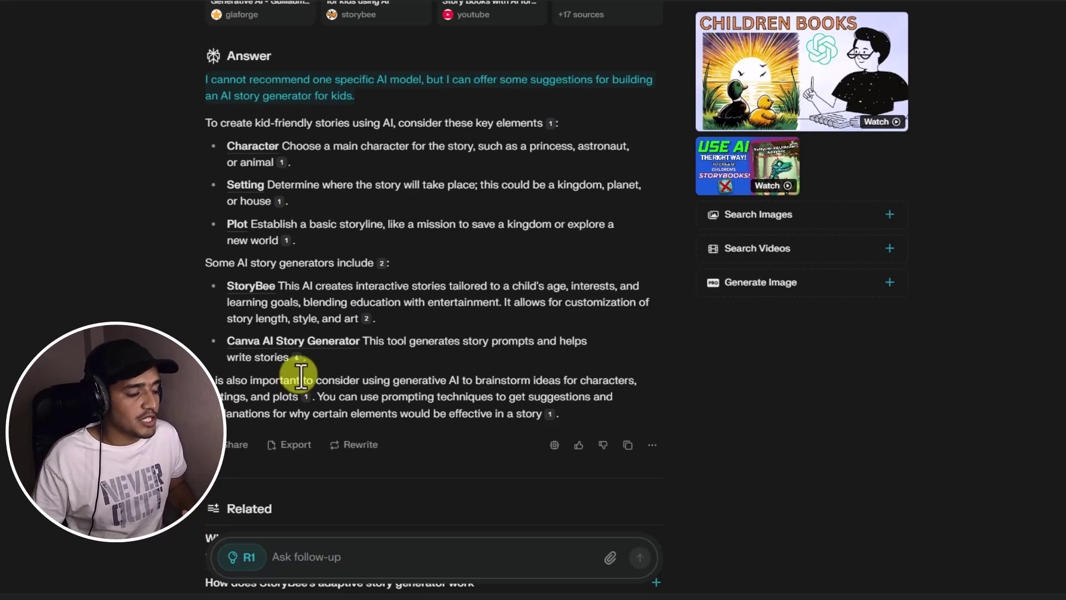
scroll(300, 376, up, 4)
Copy the story generator question and ask it in a new thread using Pro Search with Social sources enabled alongside Web.
triple_click(238, 42)
key(ctrl+c)
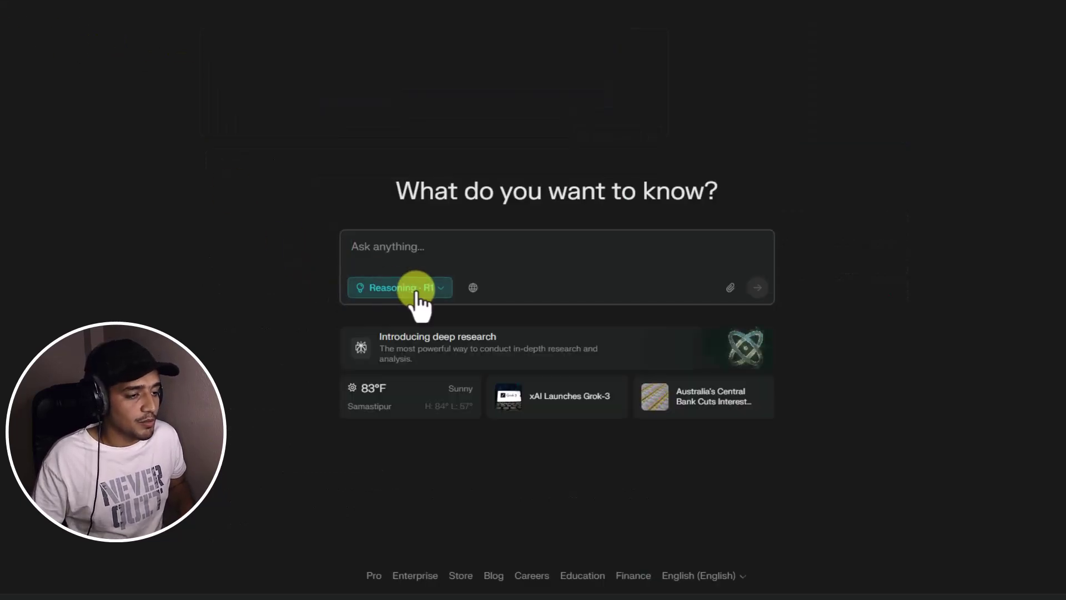
click(414, 290)
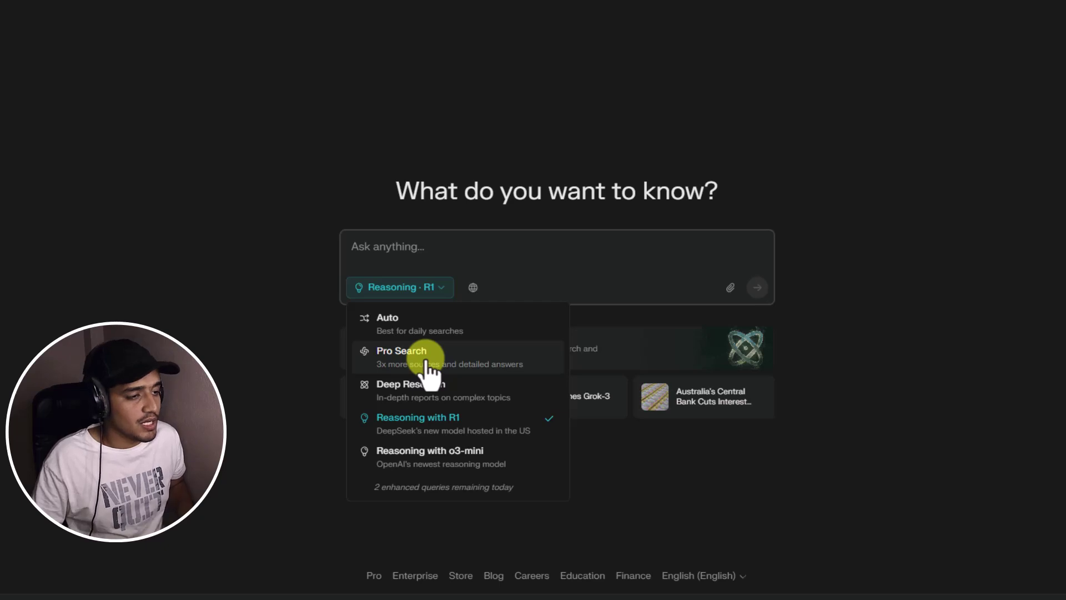
click(426, 360)
key(ctrl+v)
click(422, 288)
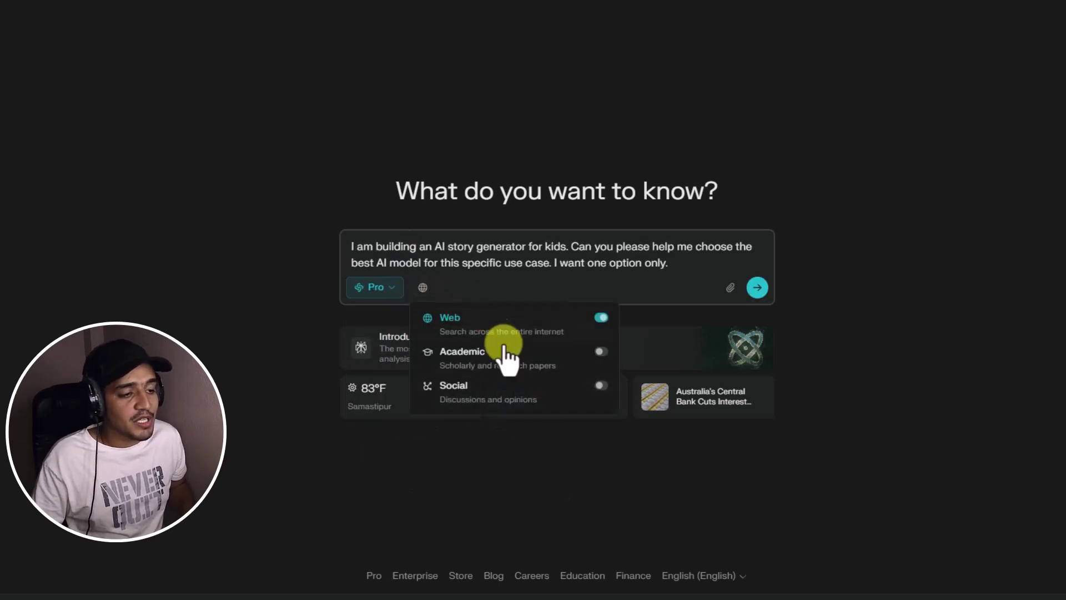
click(601, 385)
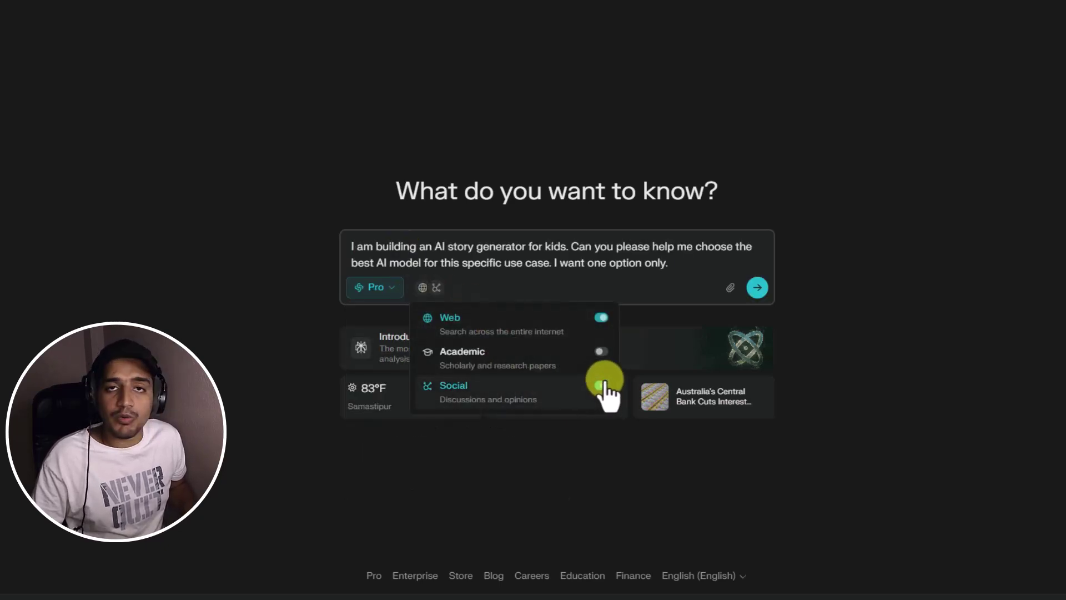
click(641, 280)
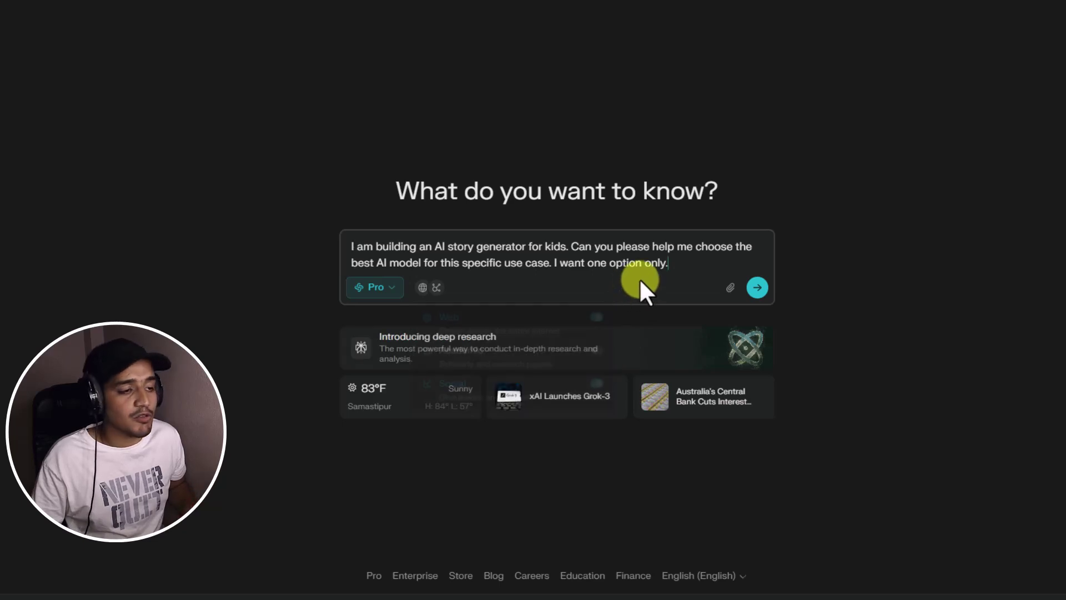
click(761, 287)
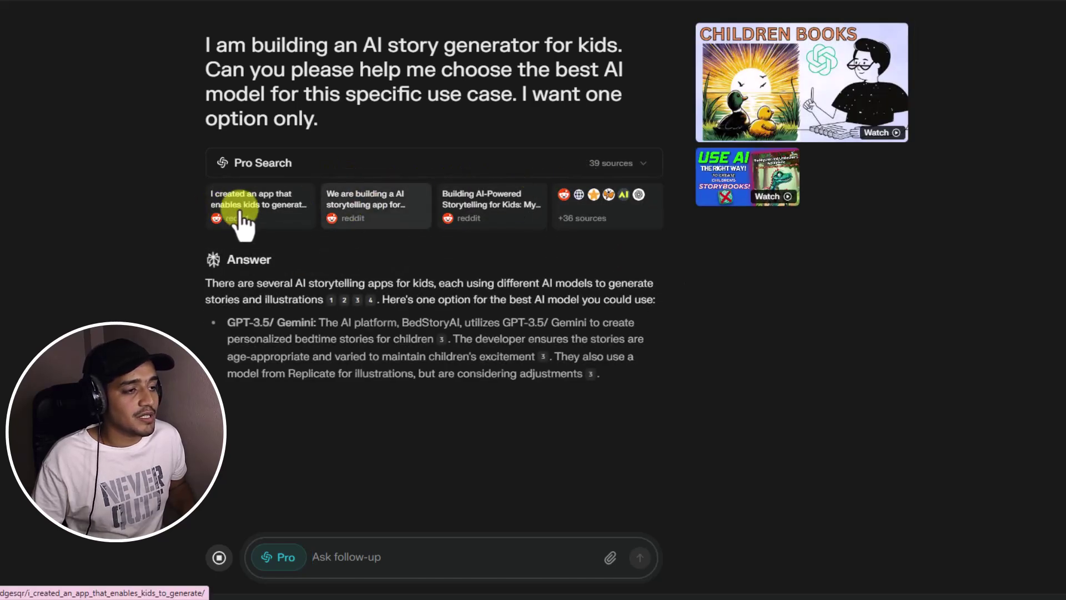
Start a new Space for the Pro Search thread and title it "AI Story Generator".
mouse_move(379, 223)
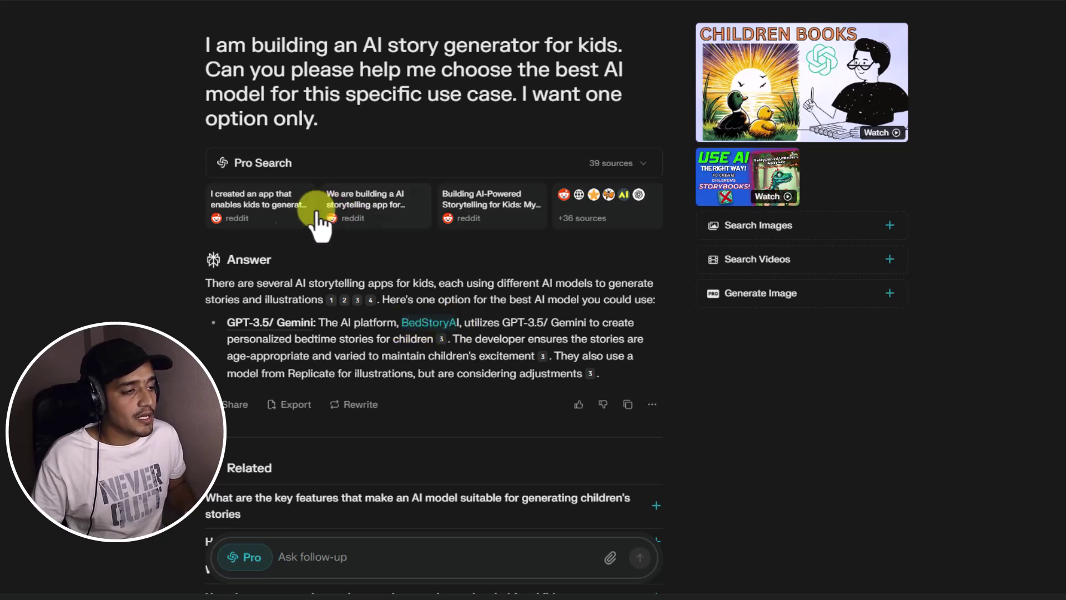
mouse_move(265, 227)
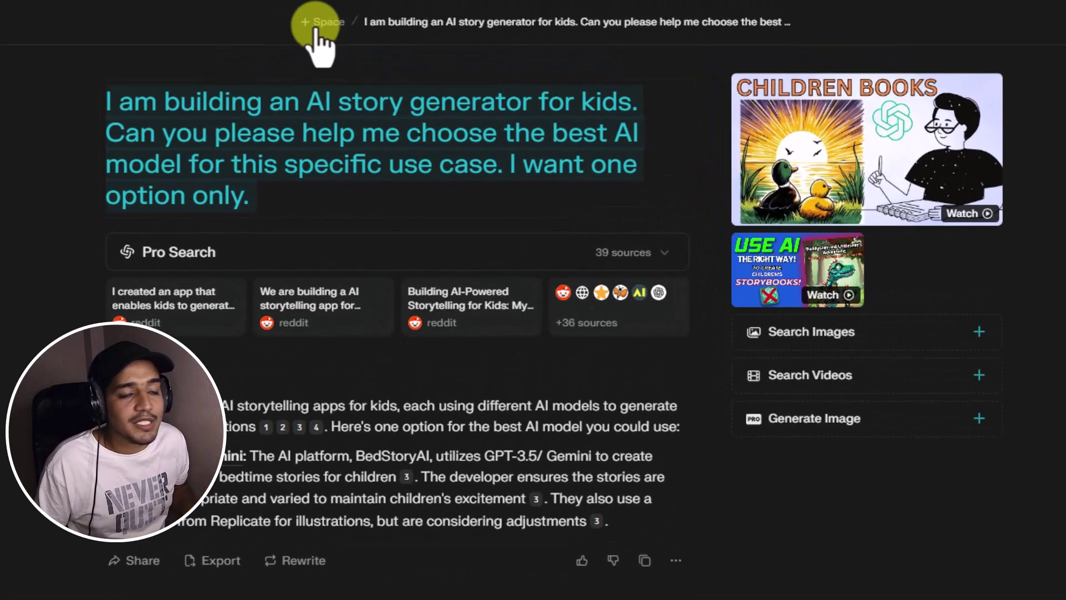
click(327, 39)
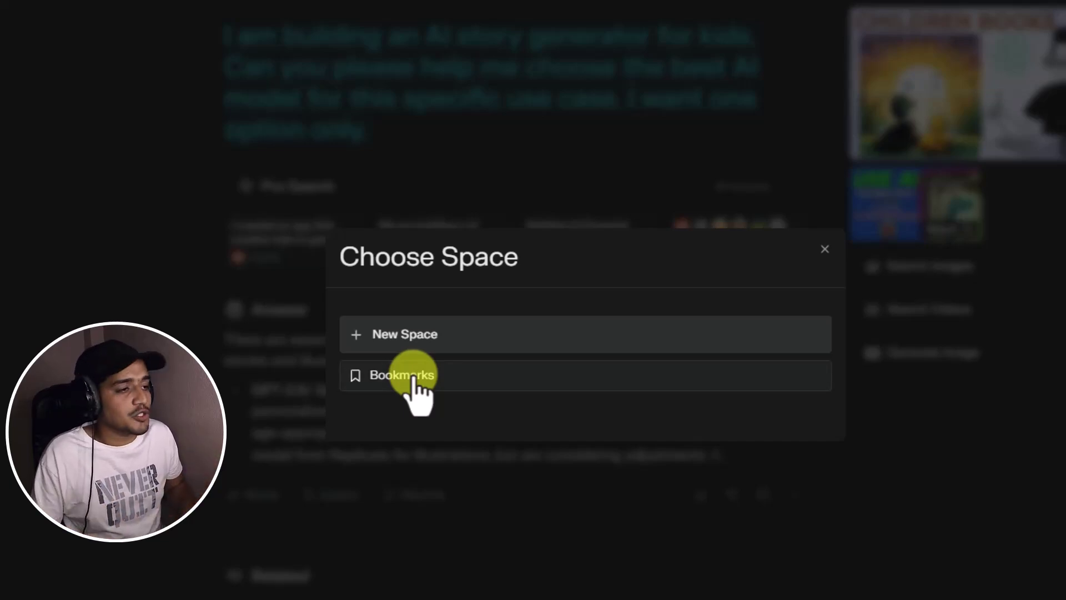
click(416, 161)
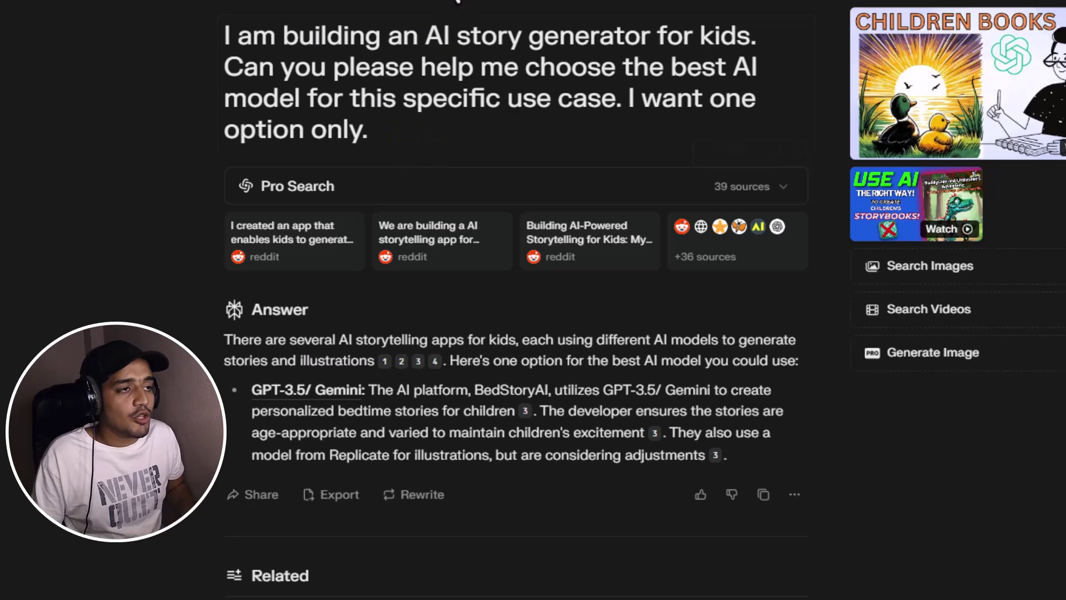
click(450, 1)
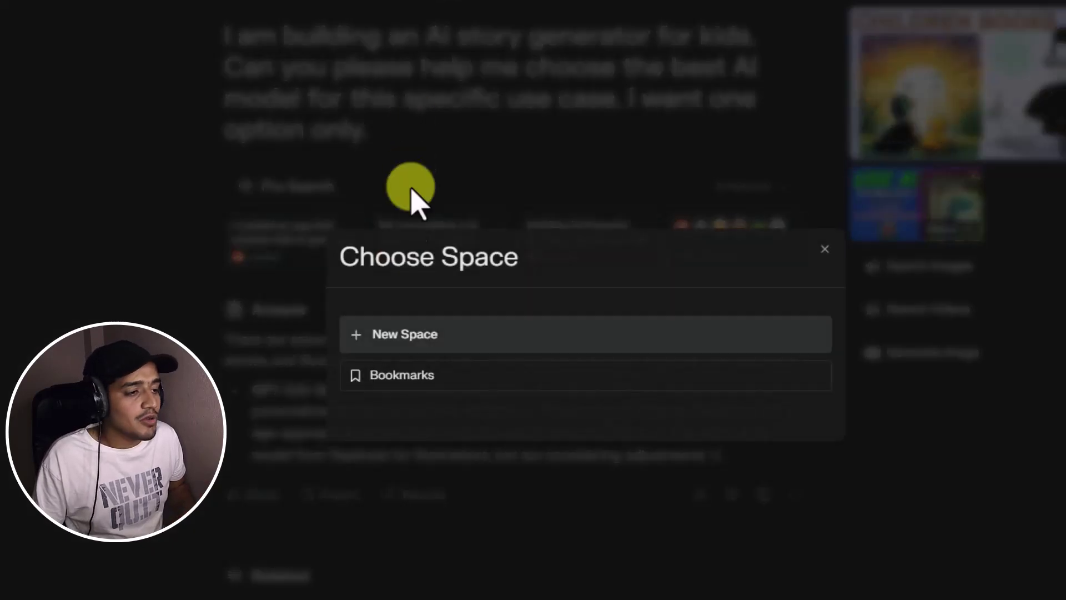
click(423, 336)
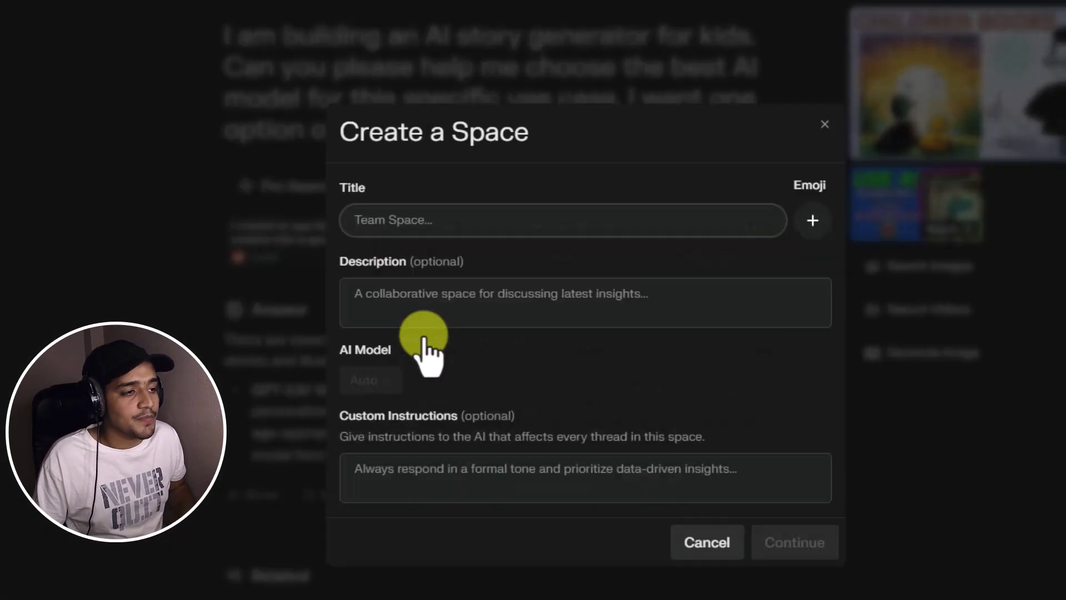
text(AI Story Generator)
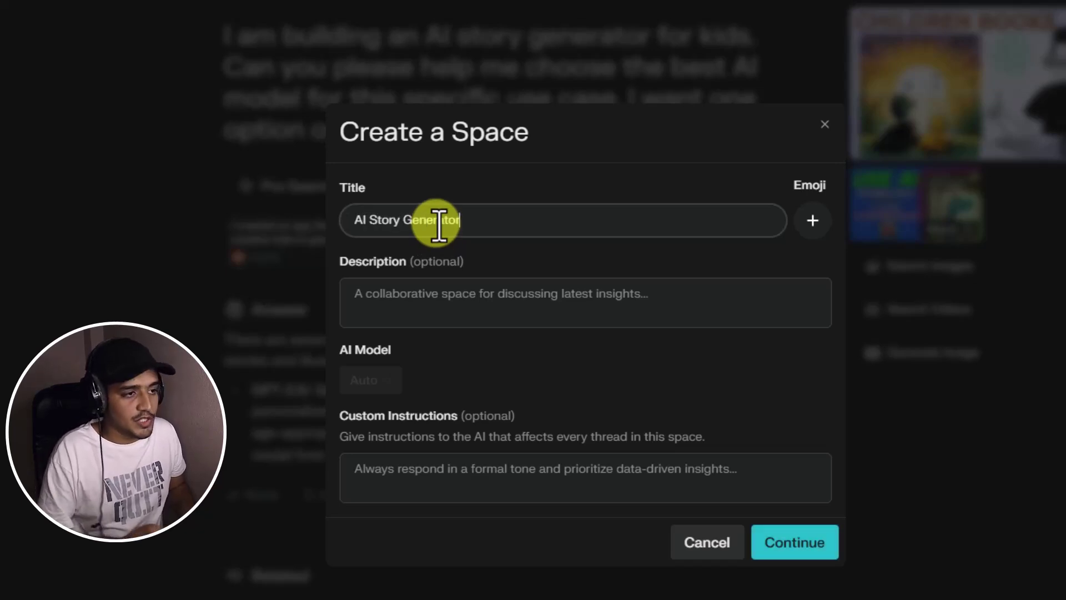
Create the Space with instructions "You are a tech expert who is here to help with an AI project to build an AI story generator website for kids.".
click(435, 295)
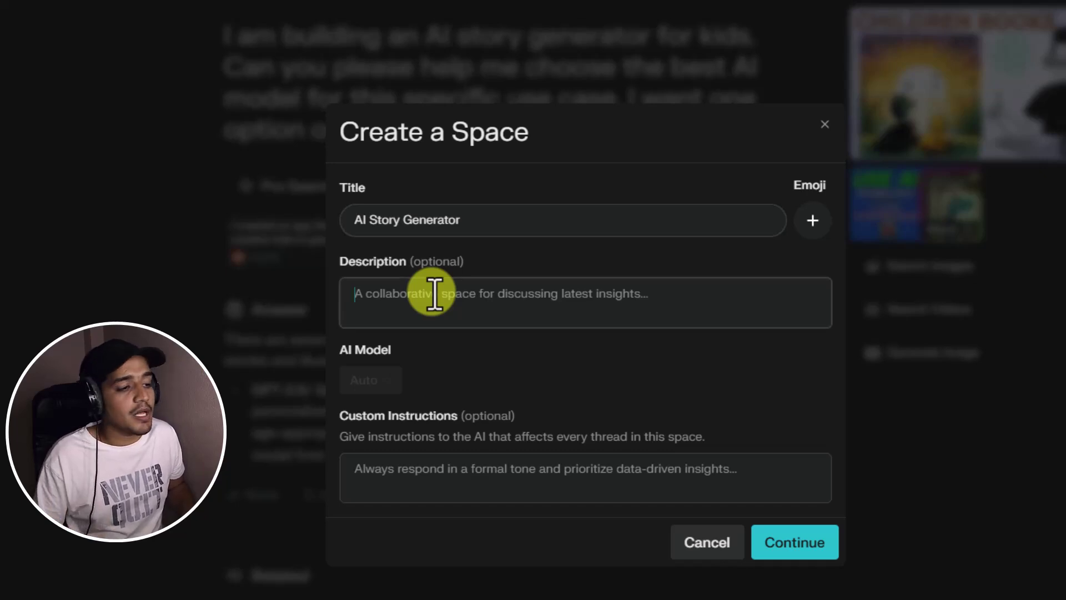
click(436, 475)
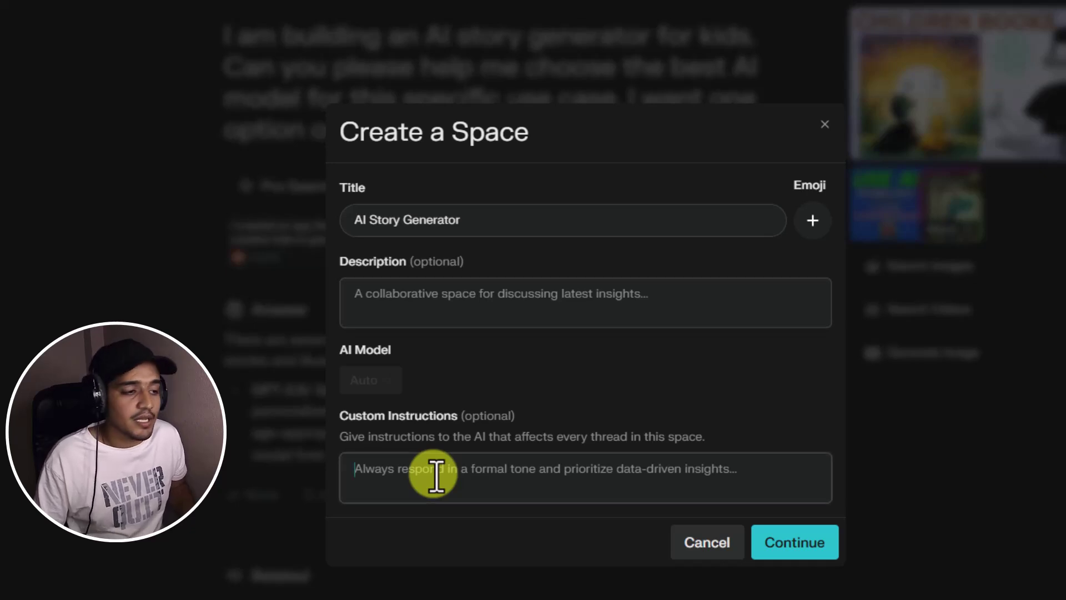
text(You are a tech expert who is here to help with an AI project to build an AI story generator website for kids.)
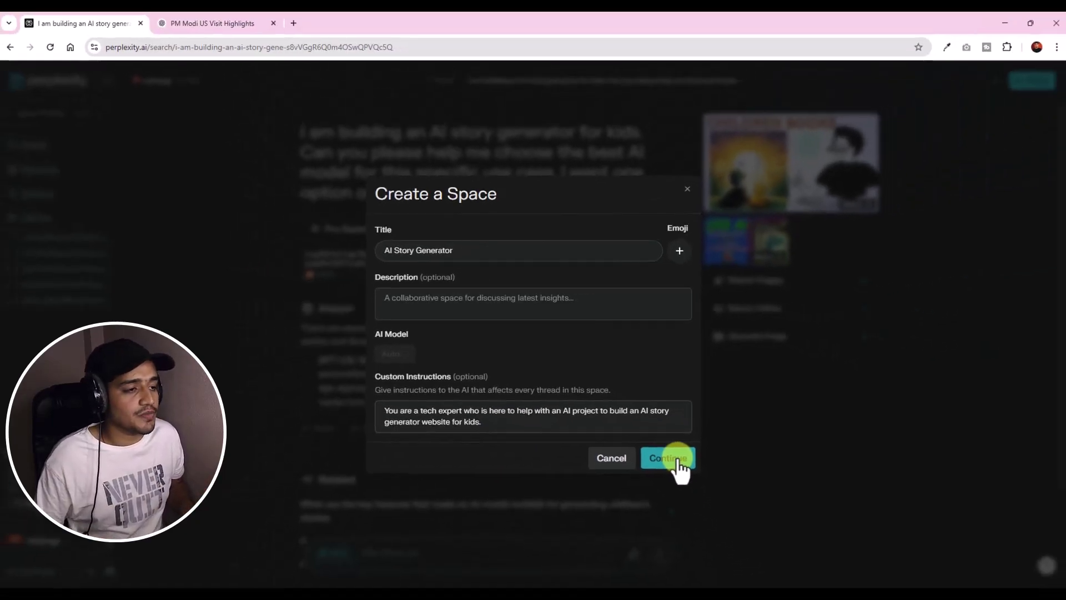
click(678, 462)
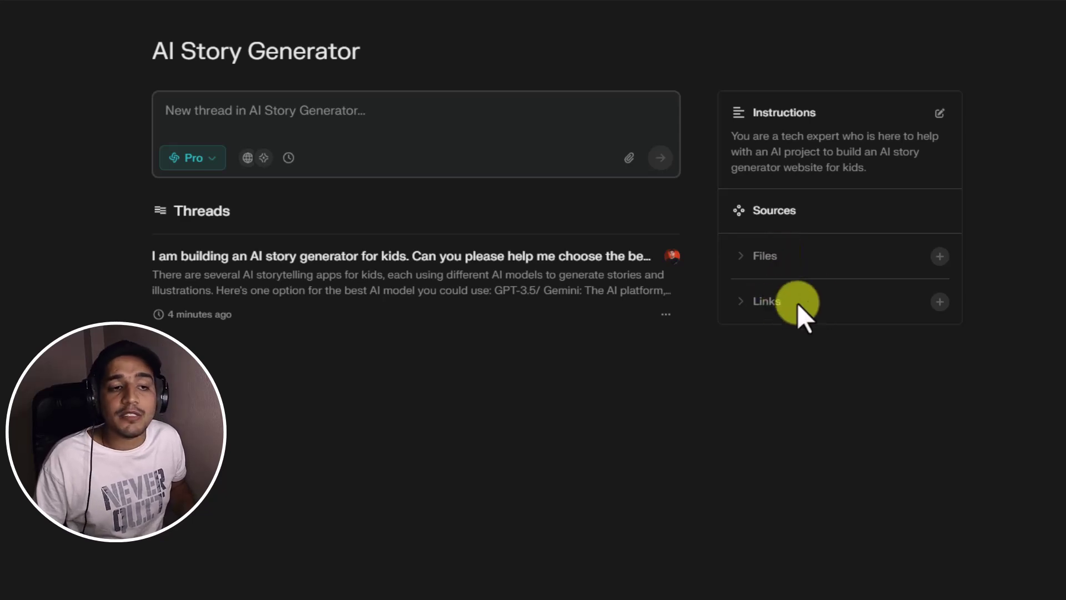
Look at the Space's source options for adding files and links, closing them without adding anything.
click(939, 257)
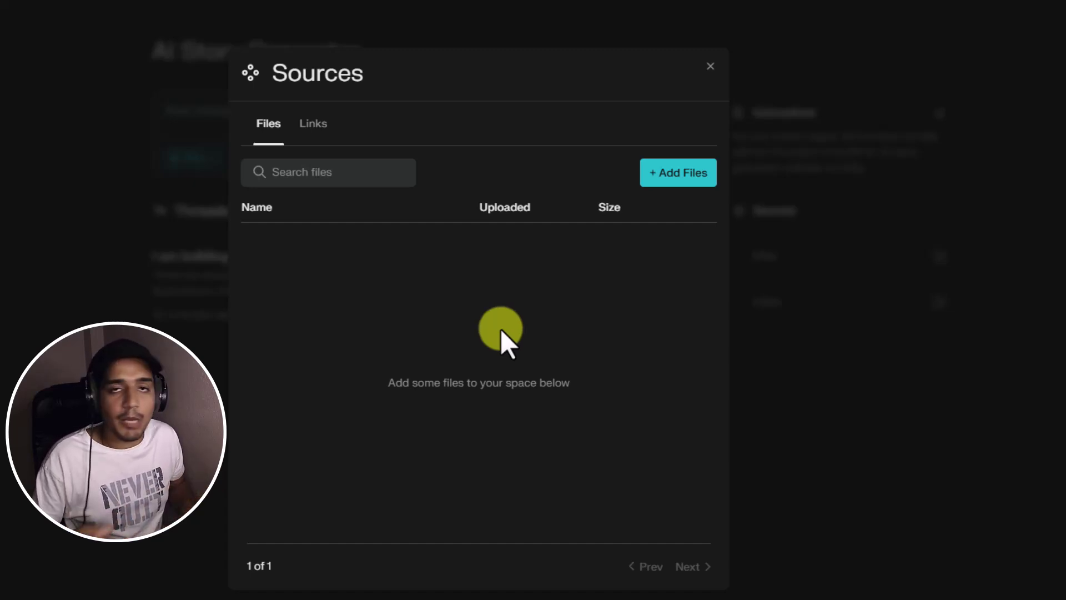
click(313, 128)
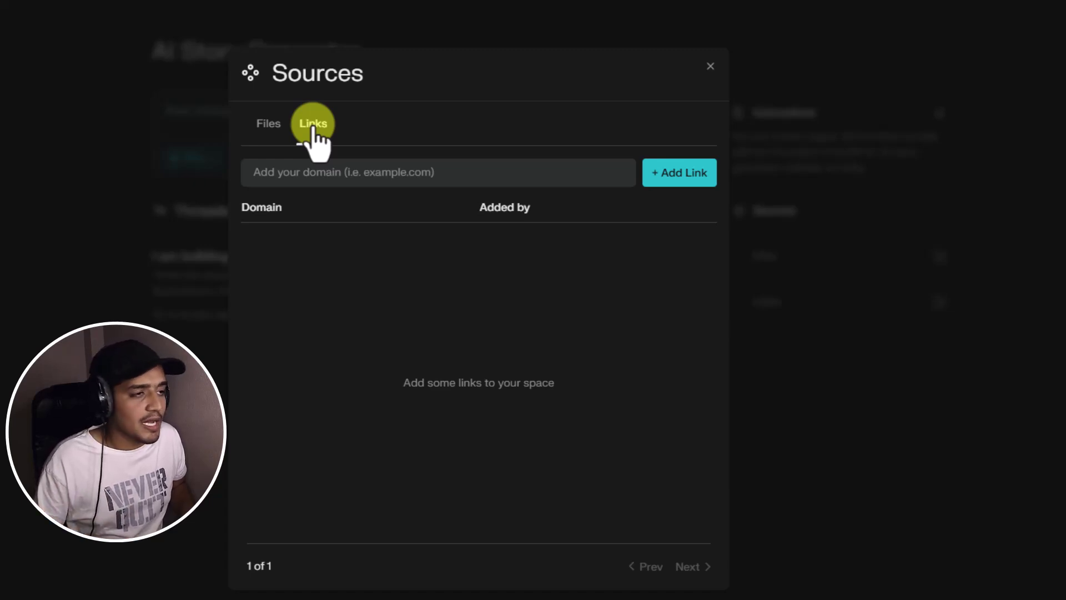
click(711, 67)
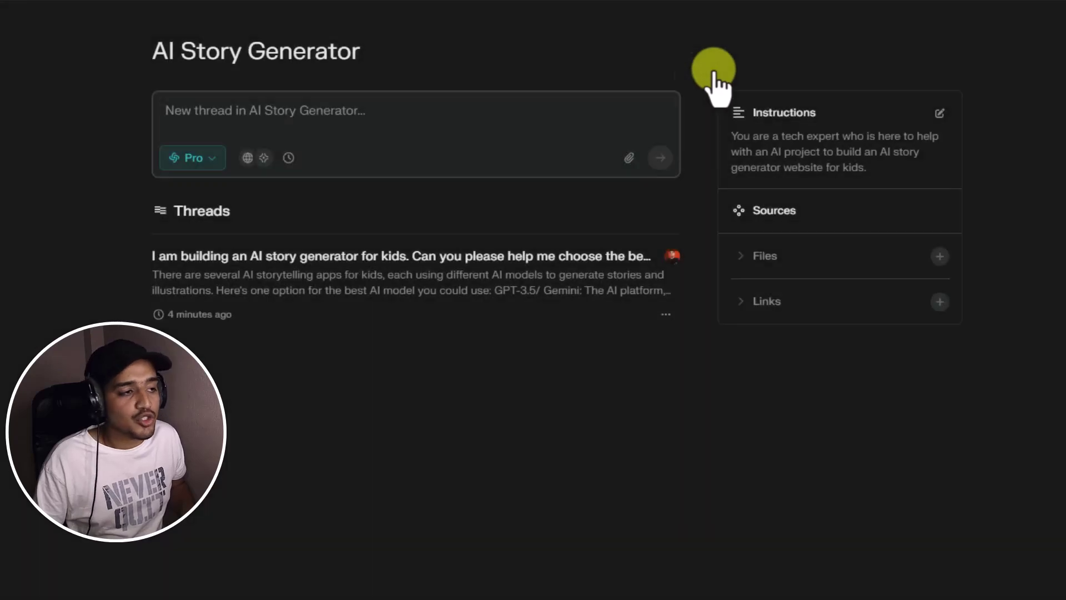
Switch the This Space source off and back on for new threads in the Space, closing the source options.
click(265, 159)
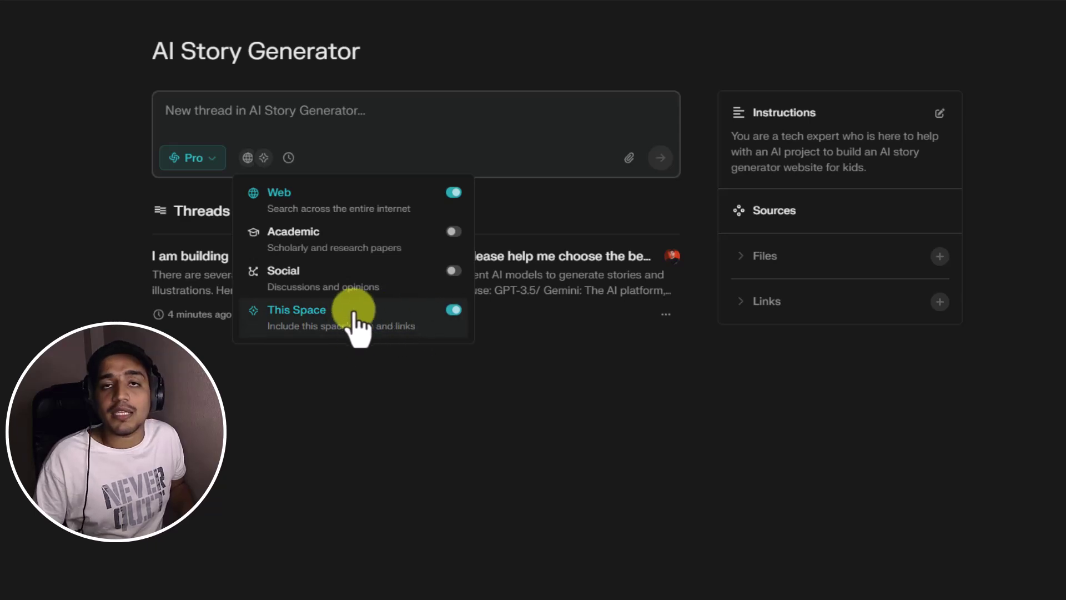
click(452, 309)
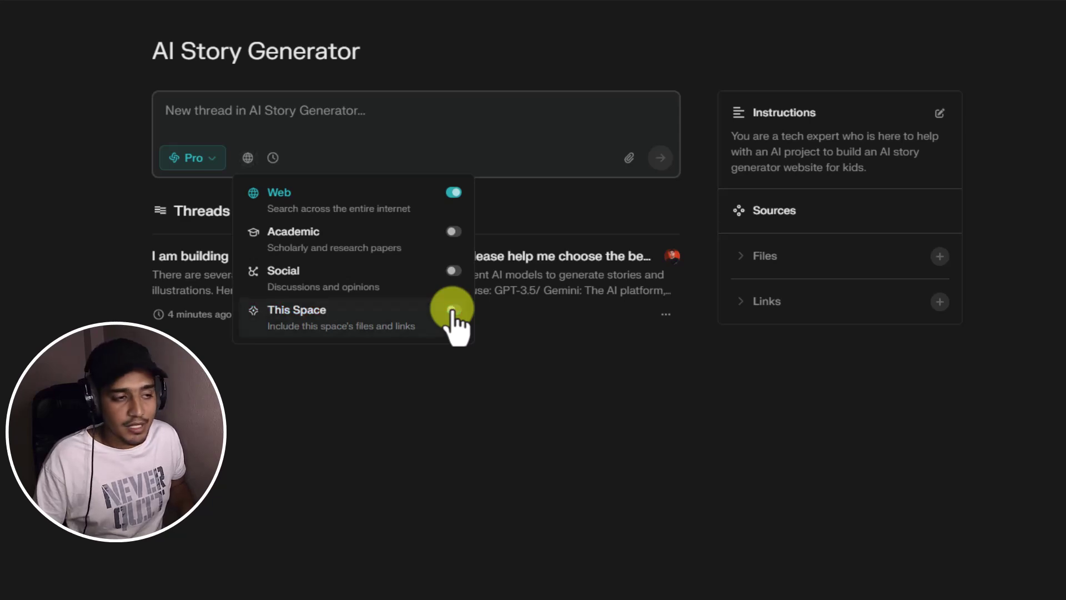
click(453, 309)
click(405, 410)
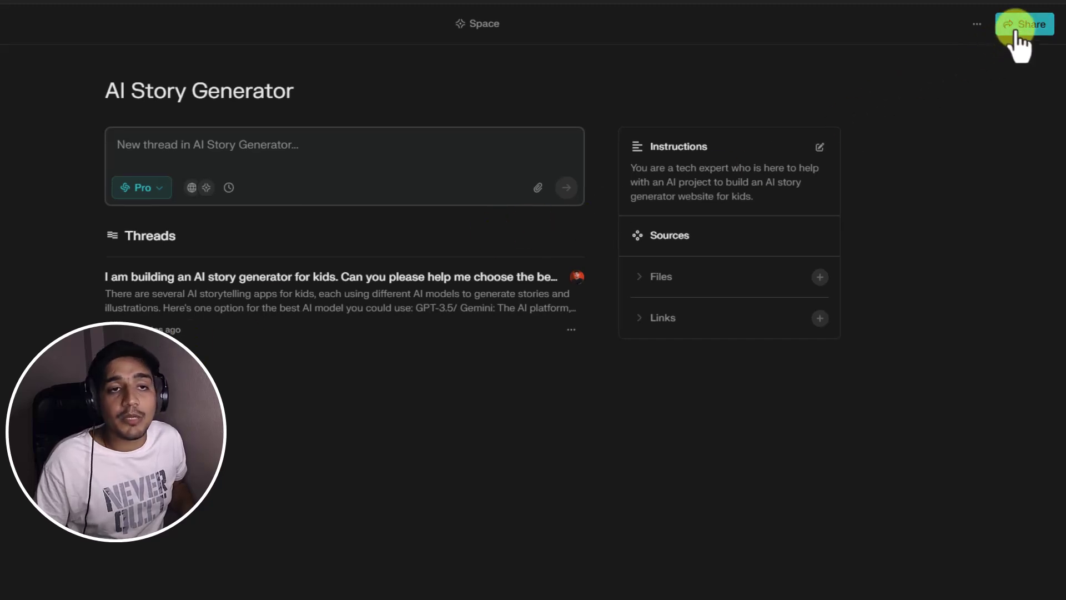
Make the AI Story Generator Space shareable by link and view its contributor invitation option, closing the sharing options without inviting anyone.
click(1020, 25)
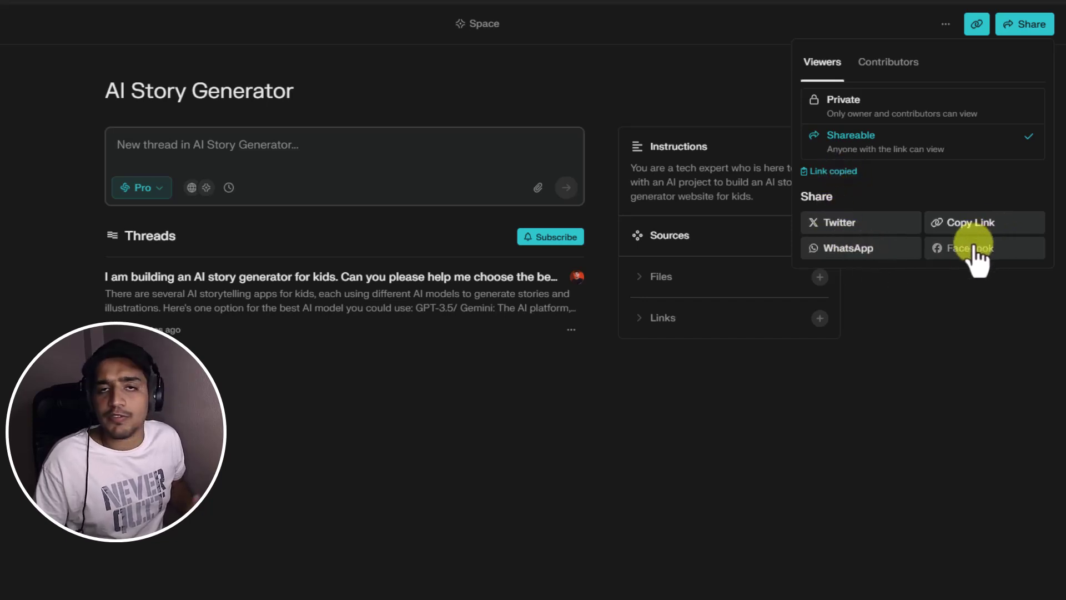
click(905, 69)
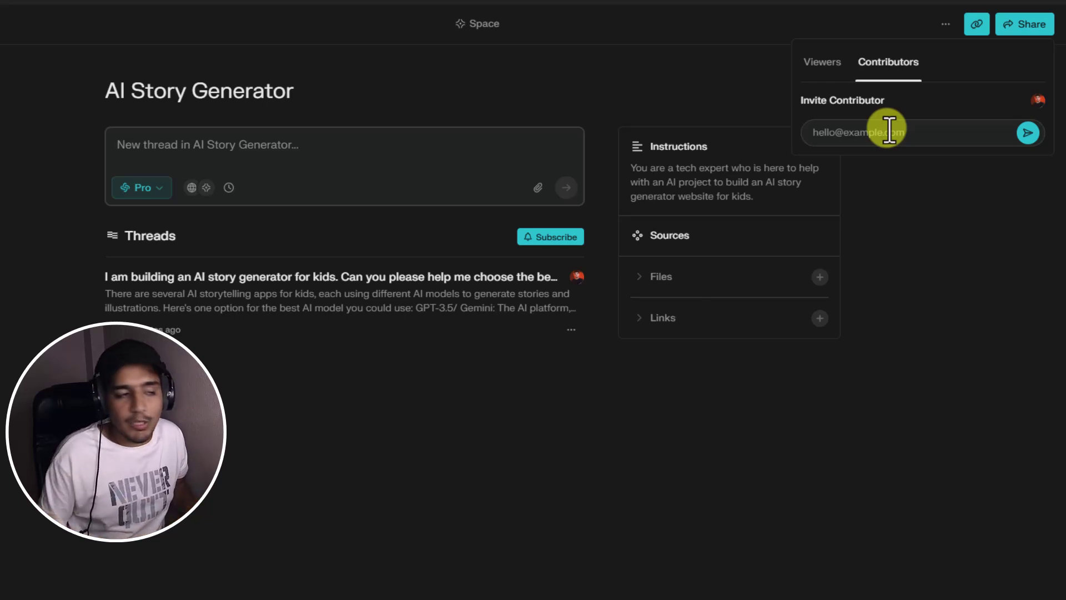
click(679, 82)
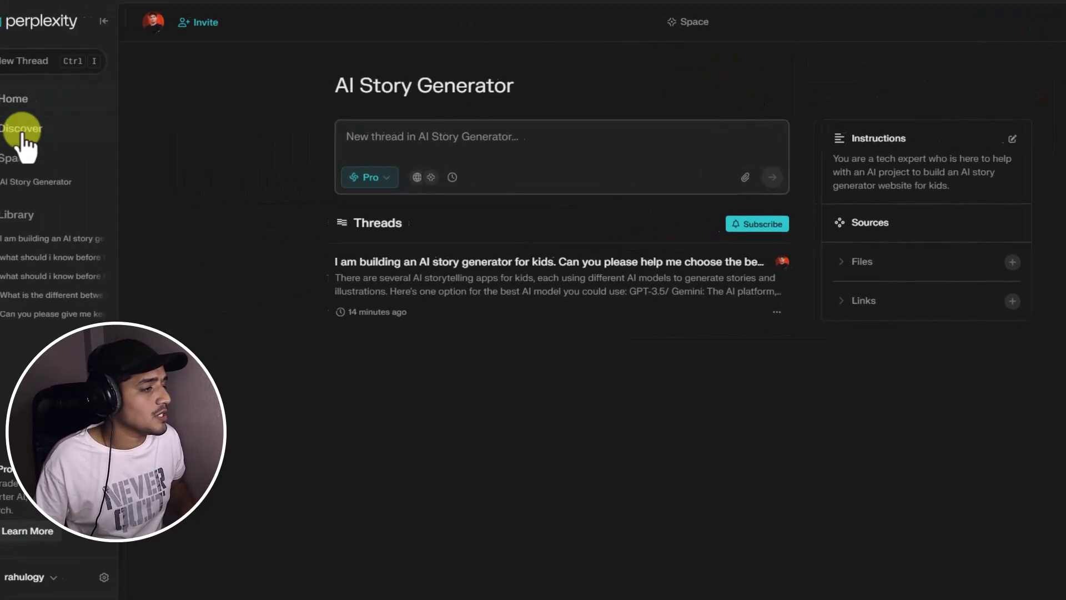
Start a new thread outside the Space asking "I want to build an AI story generator for kids. Can you please give me step-by-step instructions with codes?".
click(53, 164)
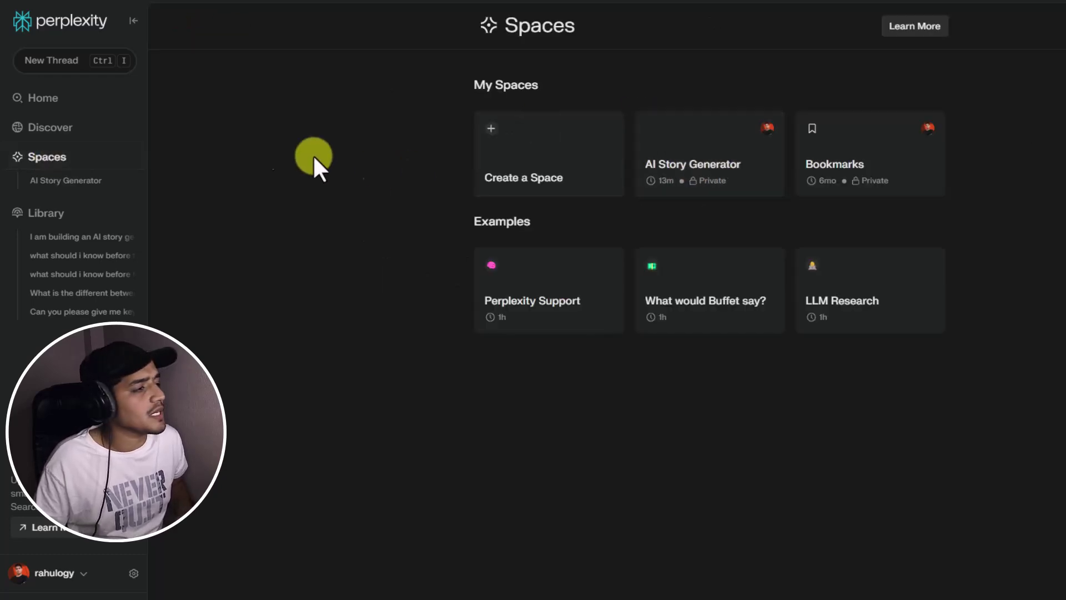
click(51, 61)
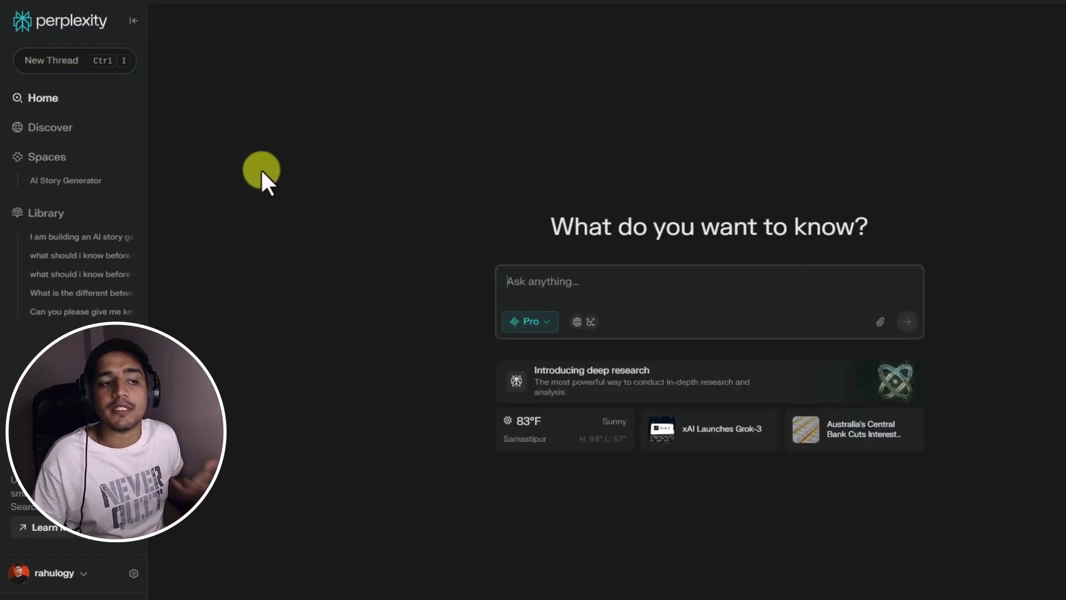
click(526, 284)
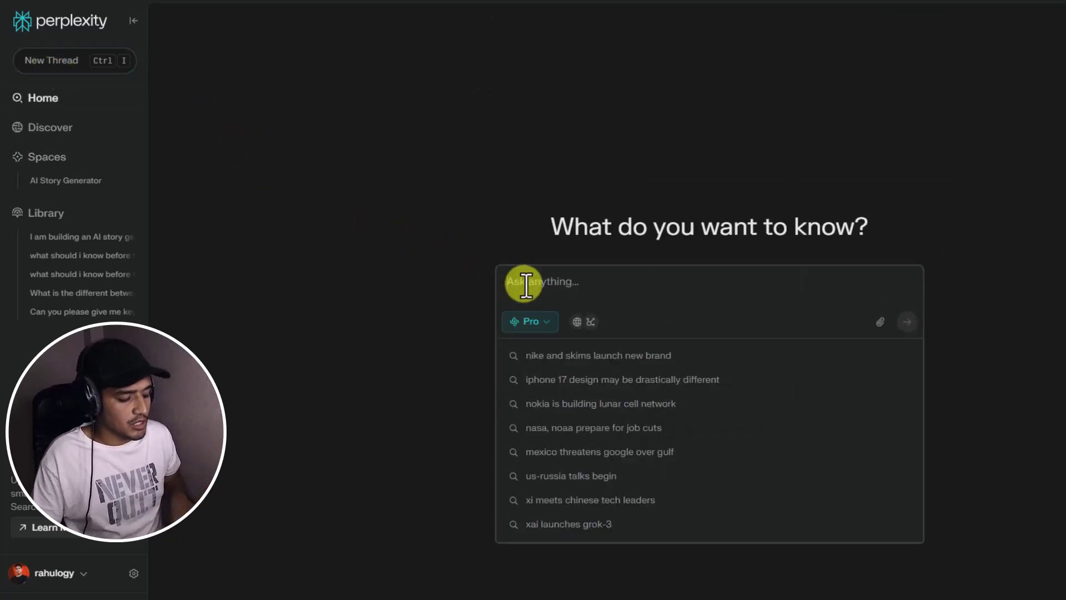
text(I want to build an AI story generator for kids. Can you please give me step-by-step instructions with codes?)
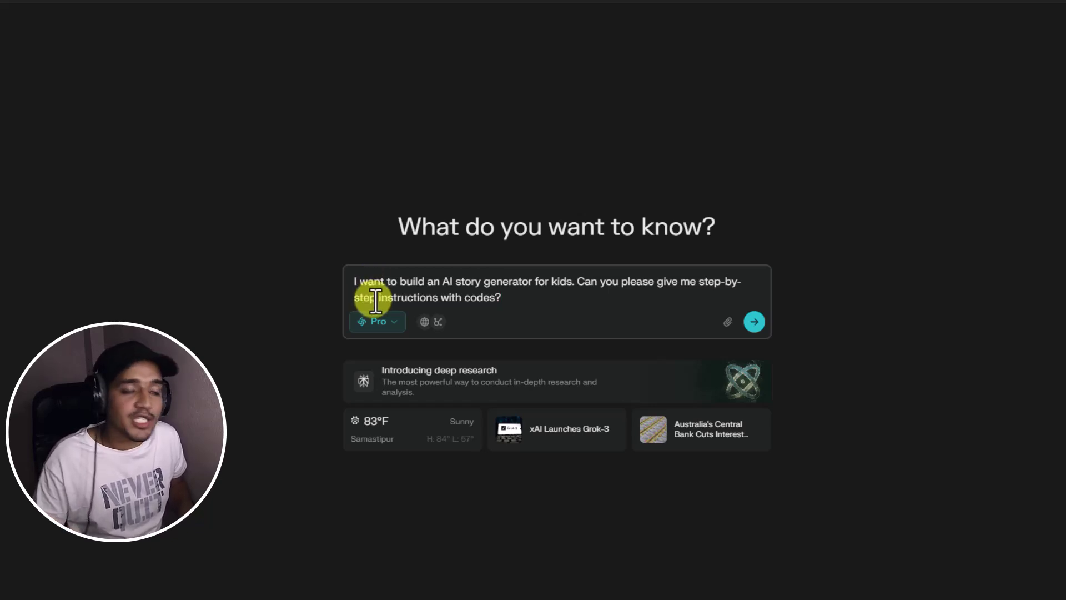
Switch off the Social source for the question, keeping Web on, and submit it in Pro mode.
click(431, 322)
click(599, 418)
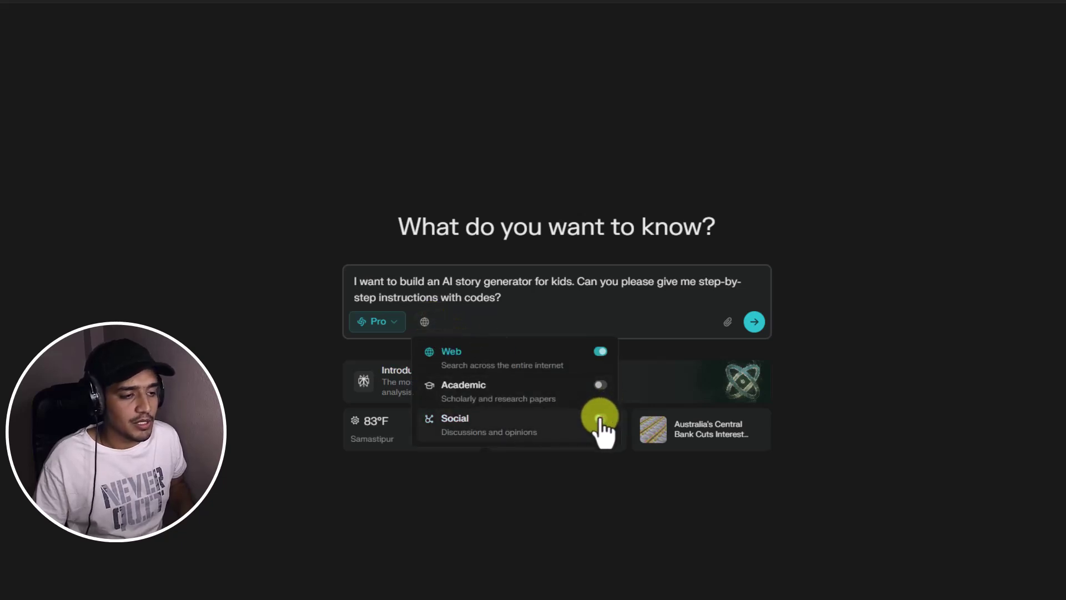
click(484, 320)
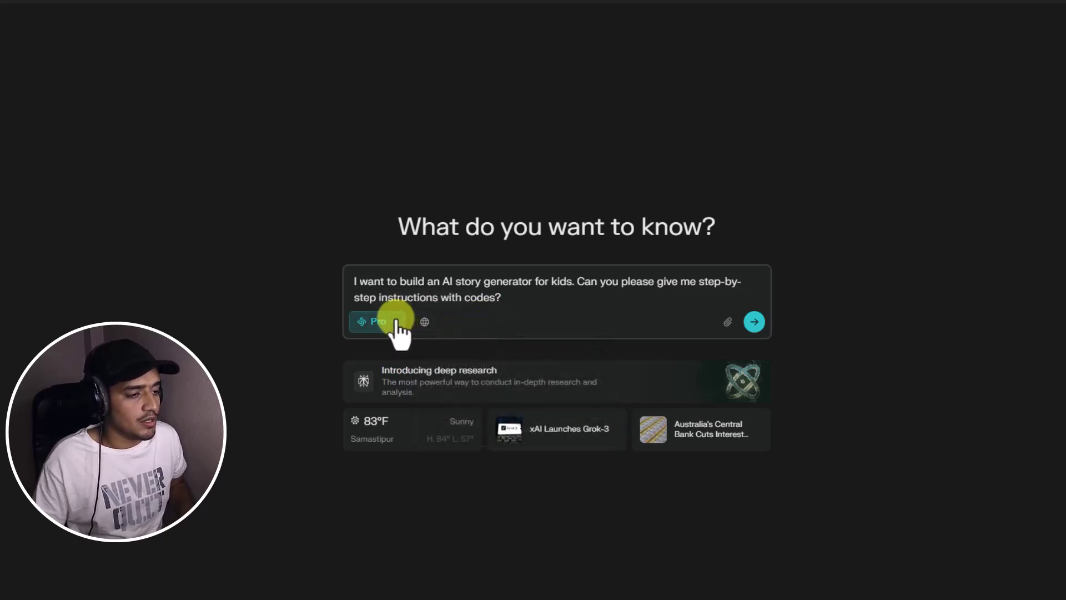
click(753, 324)
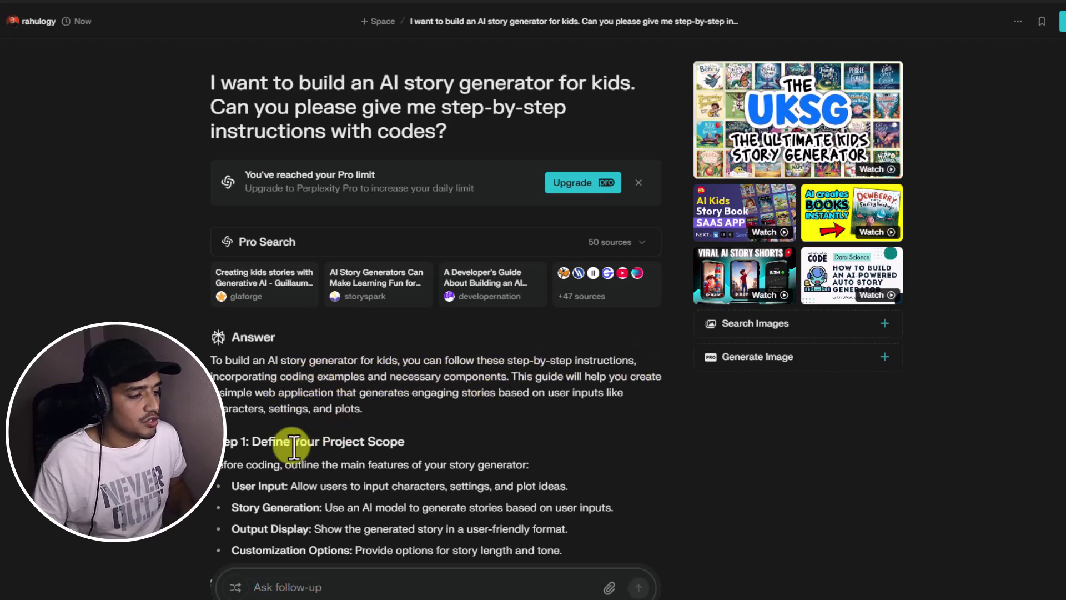
Read through the answer's build steps and code samples down to the deployment section, and view the answer's export formats.
scroll(291, 444, down, 3)
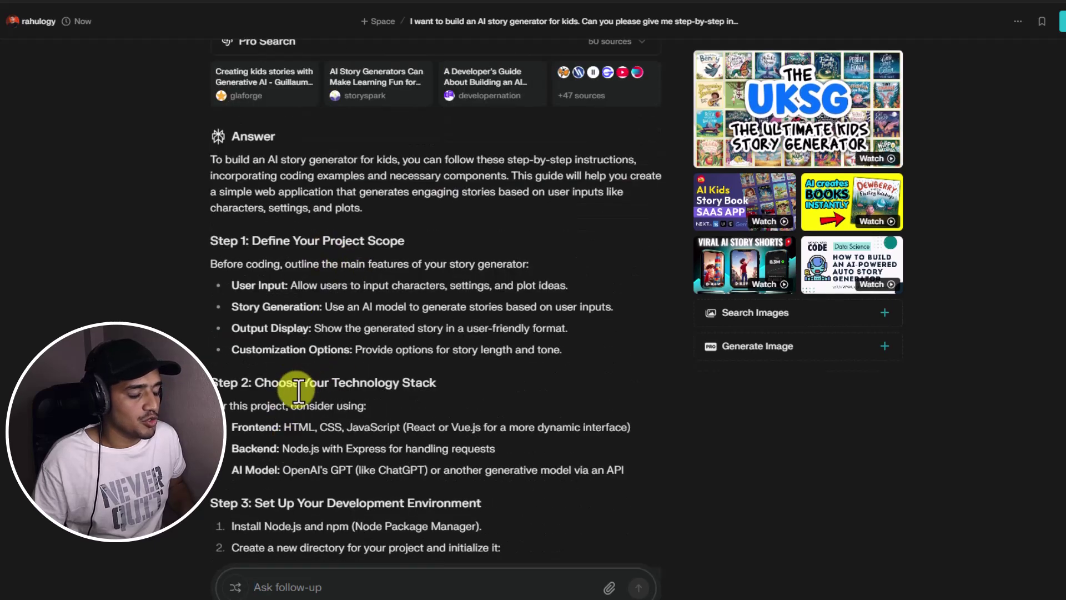
scroll(383, 382, down, 3)
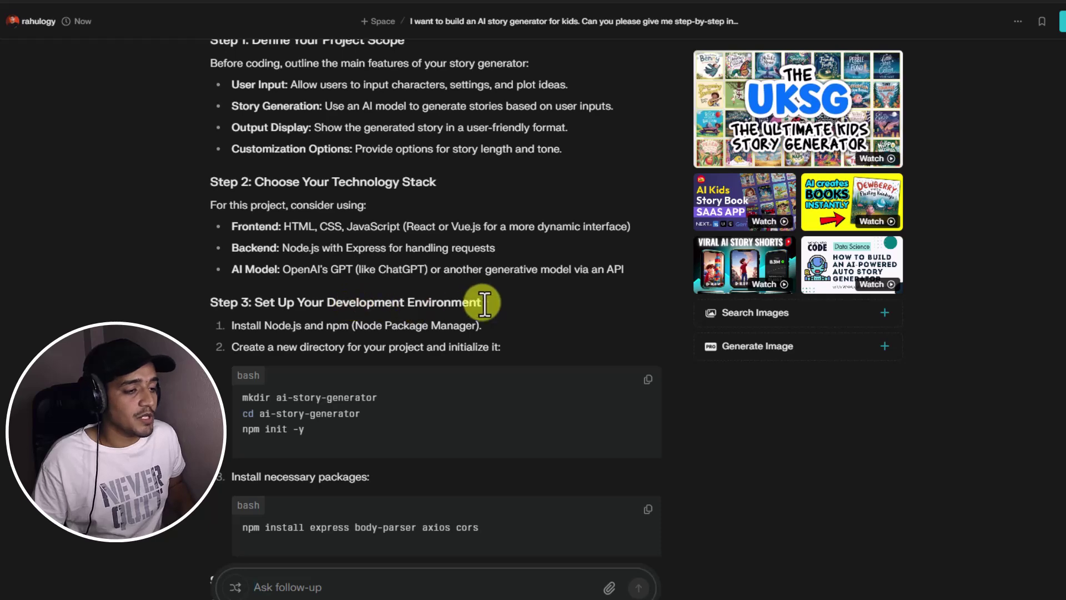
scroll(346, 378, down, 3)
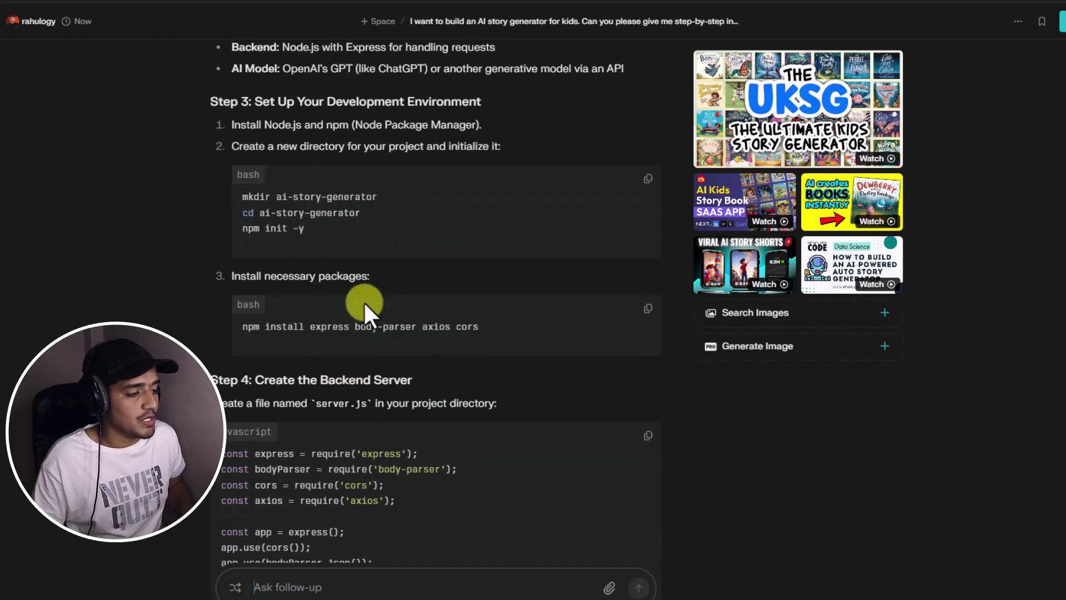
scroll(351, 311, down, 3)
scroll(351, 312, down, 20)
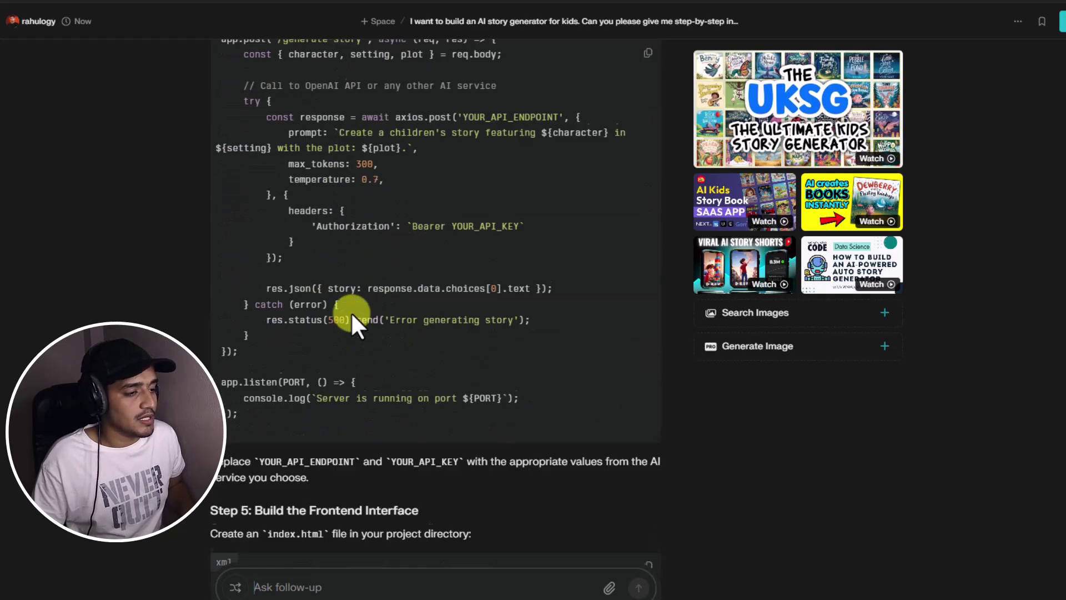
scroll(351, 311, down, 3)
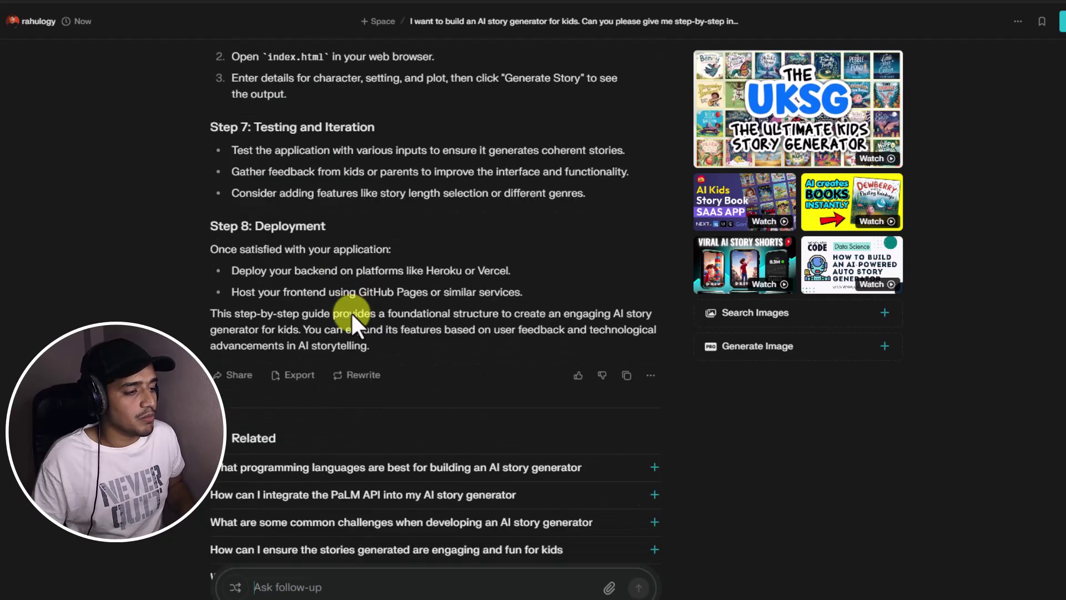
scroll(351, 312, up, 7)
scroll(352, 312, down, 7)
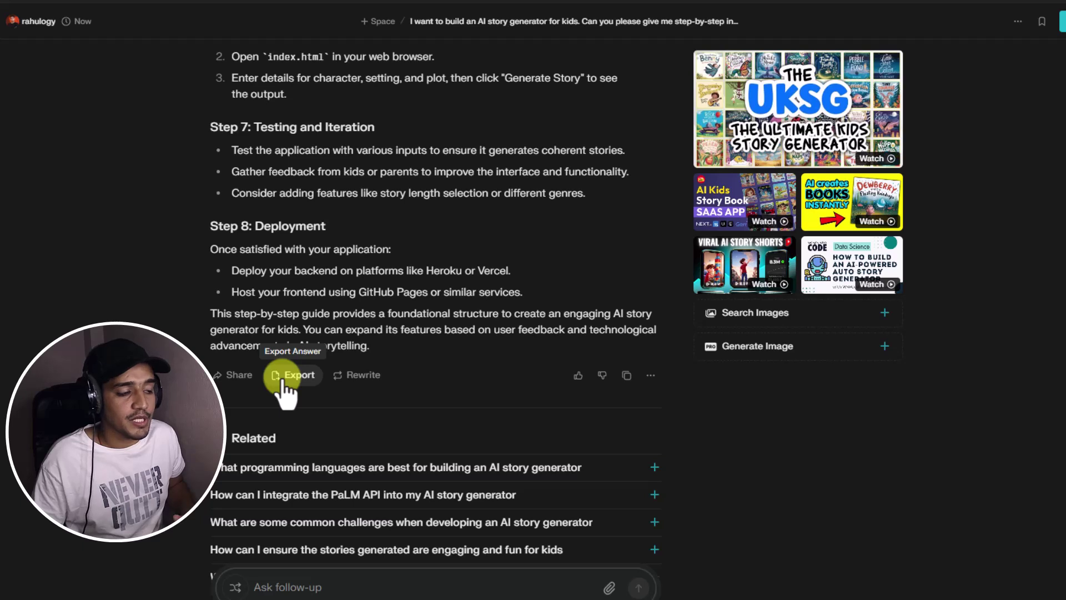
click(292, 376)
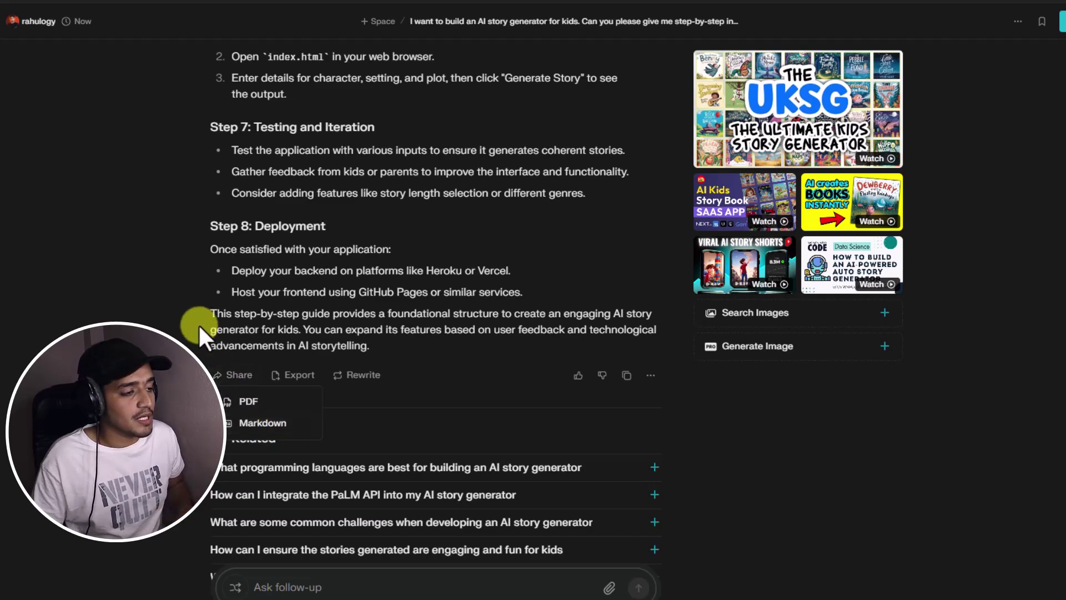
Add the new thread to the AI Story Generator Space and open that Space to view its threads.
scroll(185, 314, up, 20)
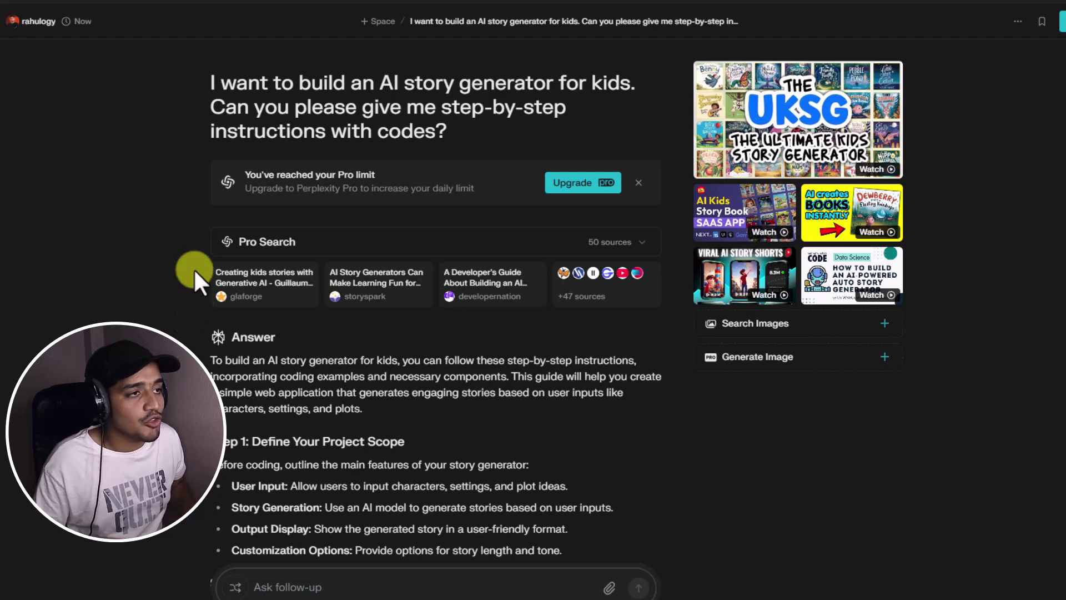
click(369, 23)
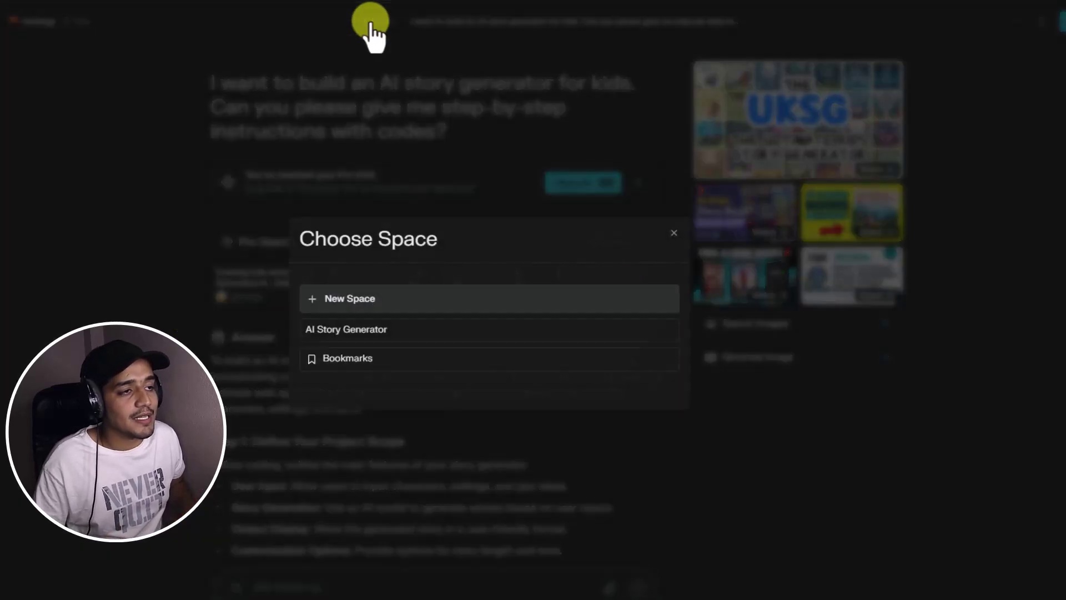
click(370, 332)
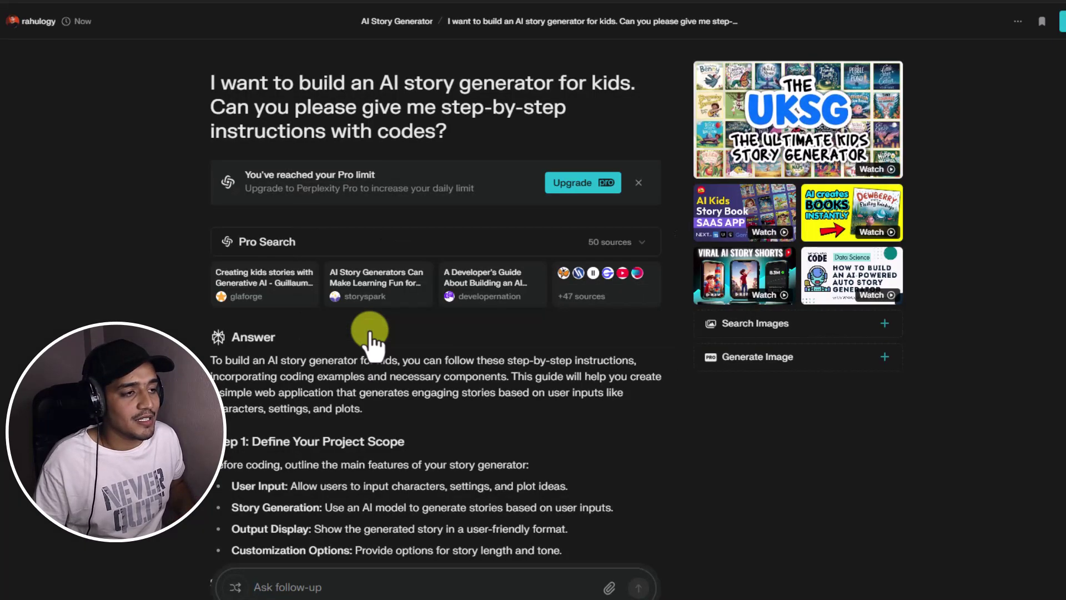
click(398, 22)
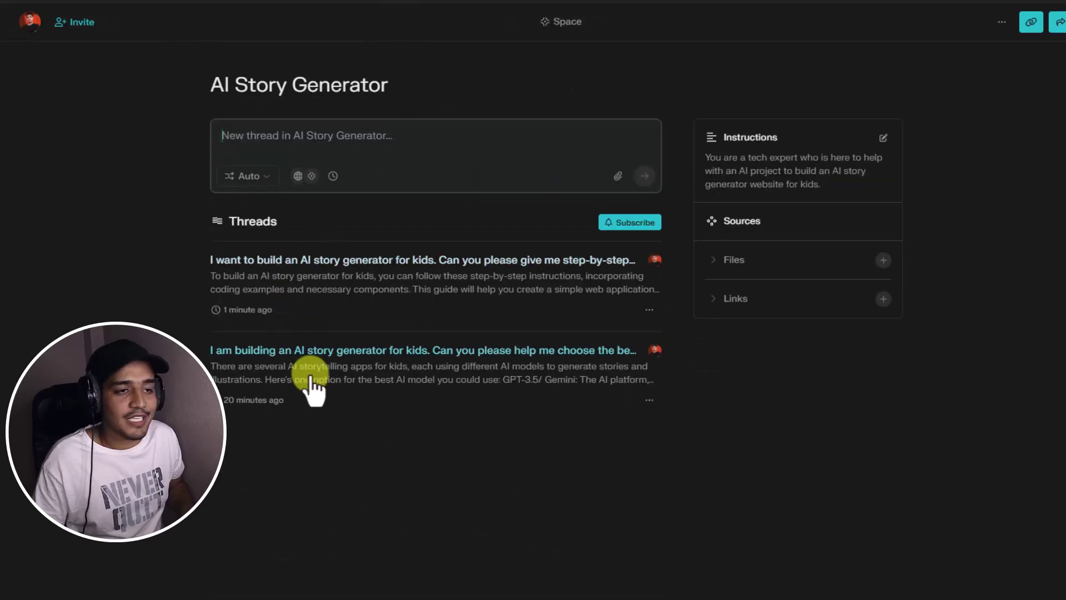